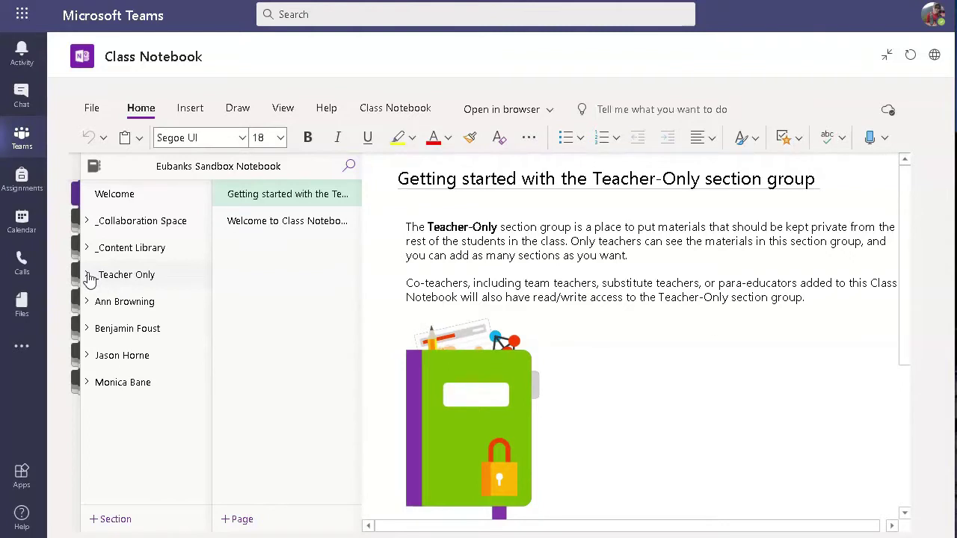
# - Create a new section named "Test Section" in the _Teacher Only section group
pyautogui.click(88, 276)
pyautogui.click(88, 275)
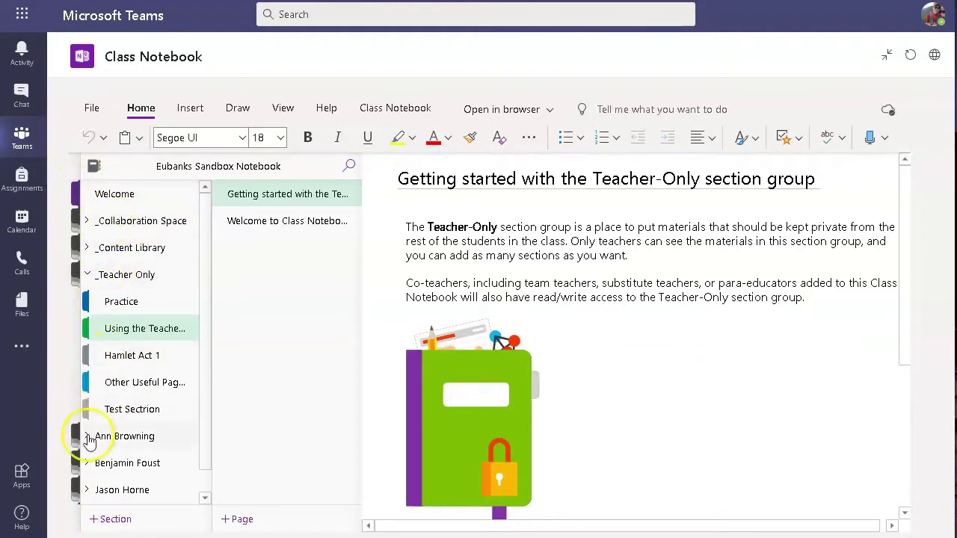
pyautogui.rightClick(146, 319)
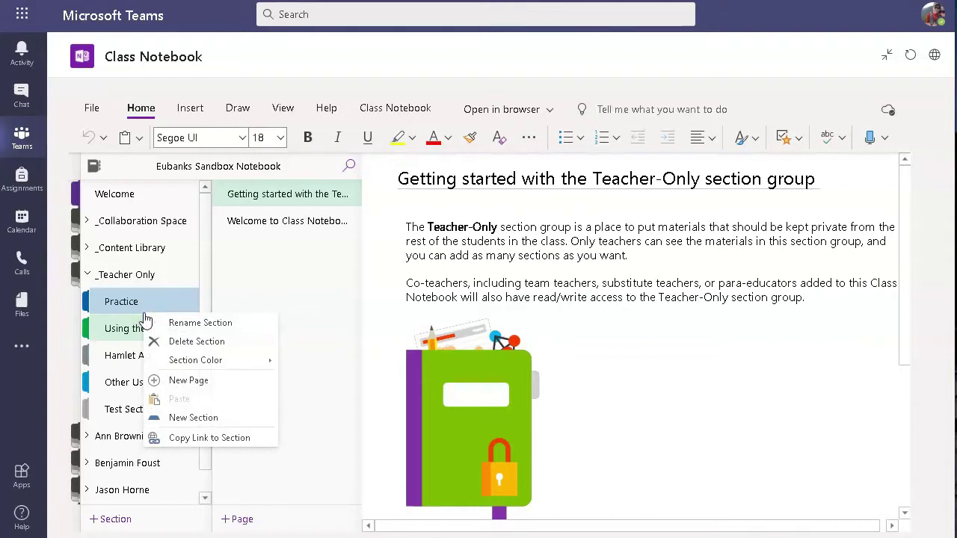
pyautogui.click(190, 429)
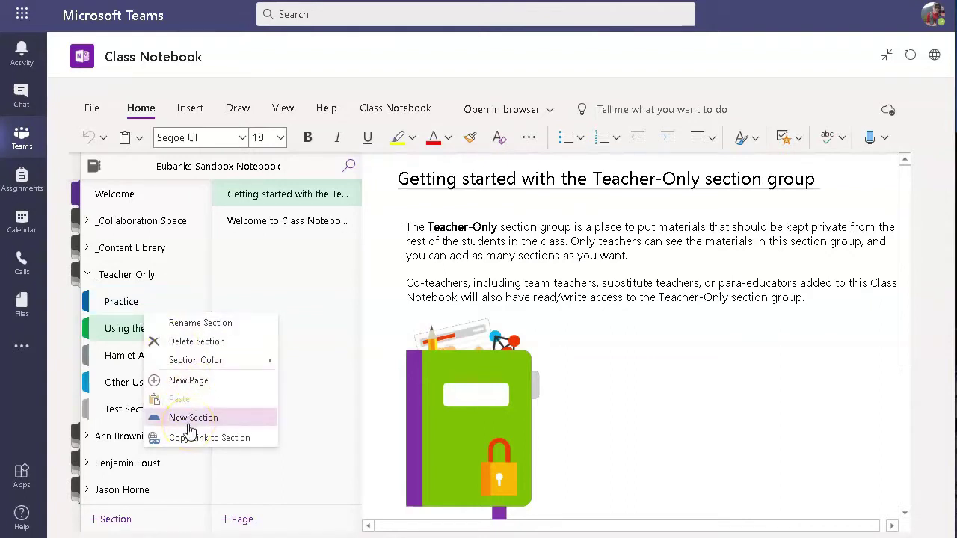
pyautogui.click(192, 420)
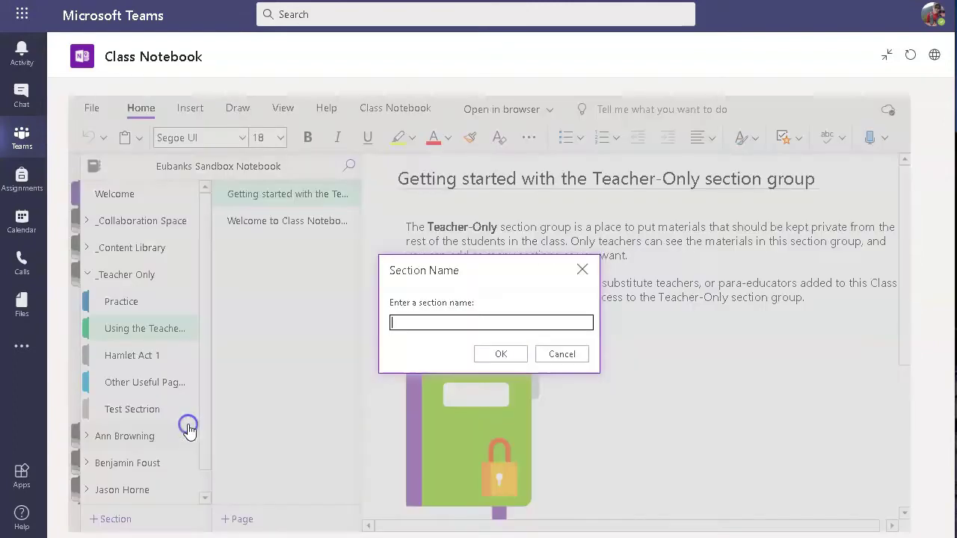
pyautogui.write('Te')
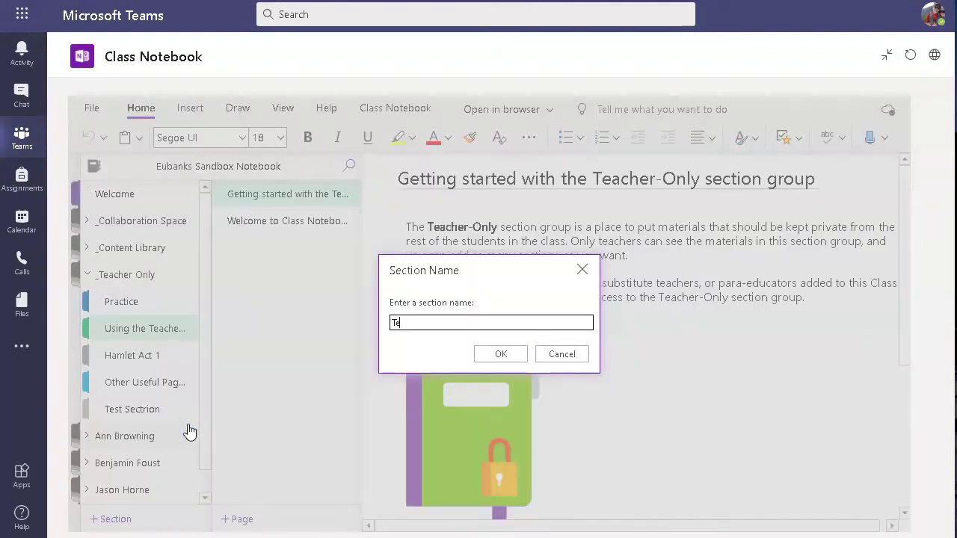
pyautogui.write('st Section')
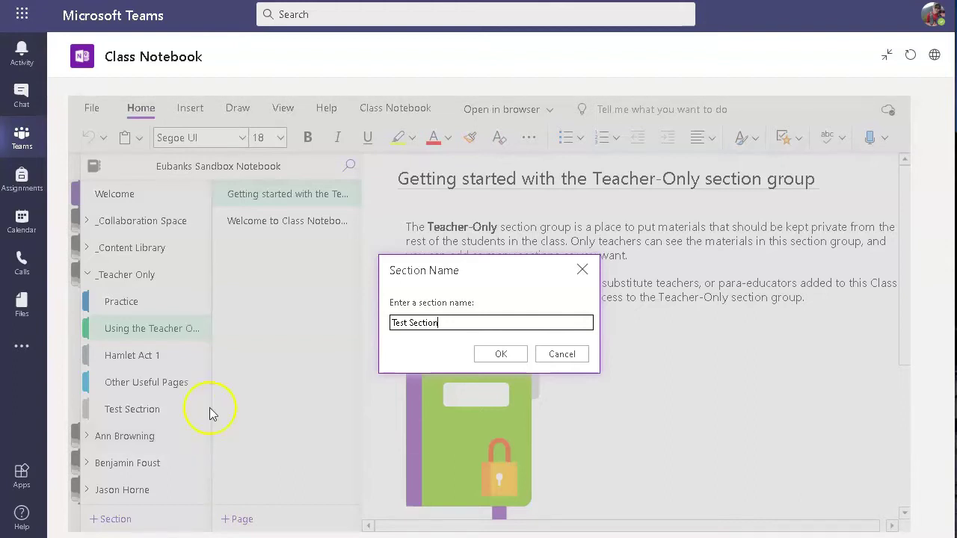
pyautogui.click(495, 356)
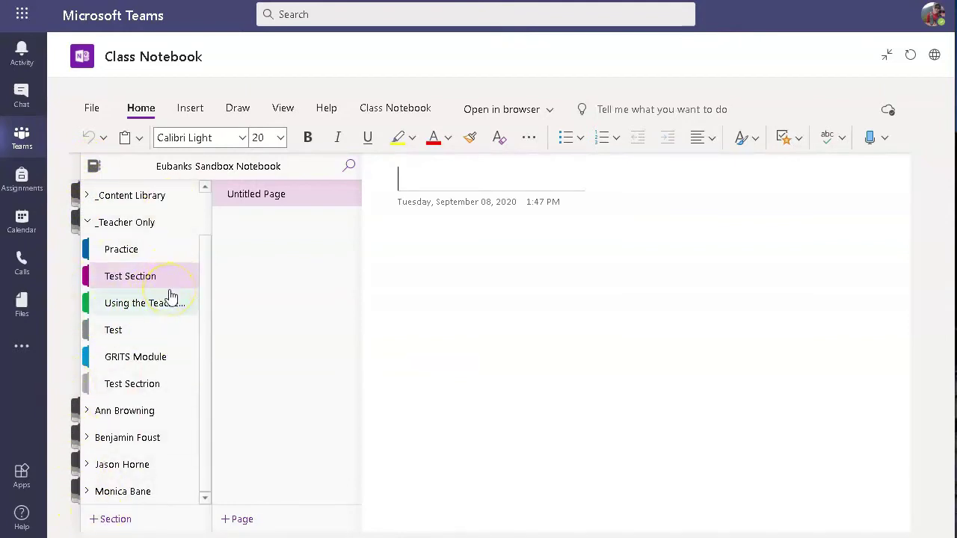
pyautogui.rightClick(169, 292)
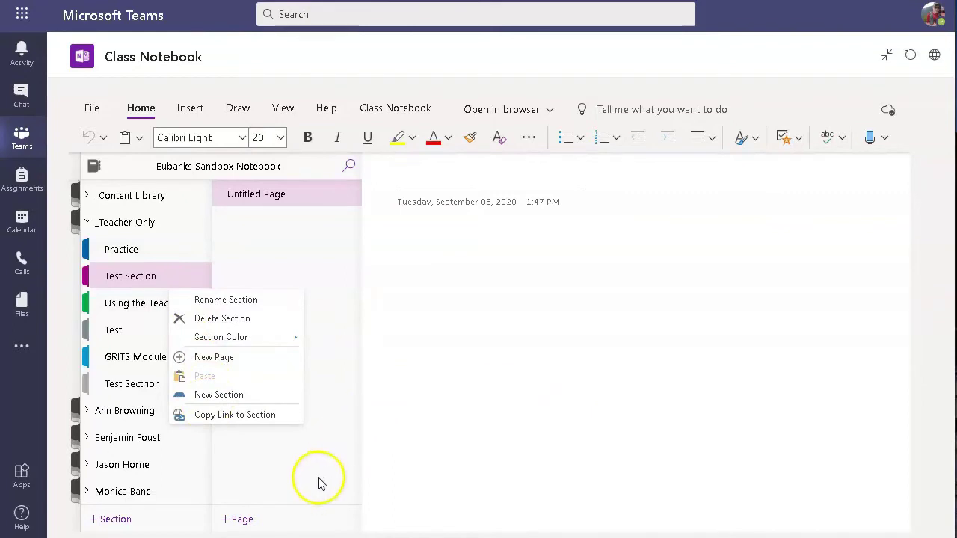
pyautogui.press('Escape')
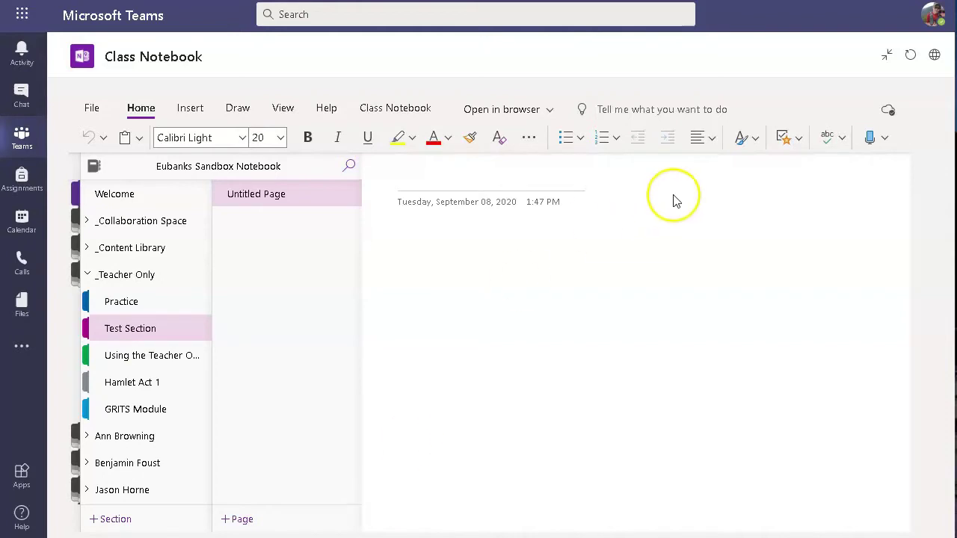
# - Title the untitled page in Test Section "Intro to the Unit"
pyautogui.click(408, 180)
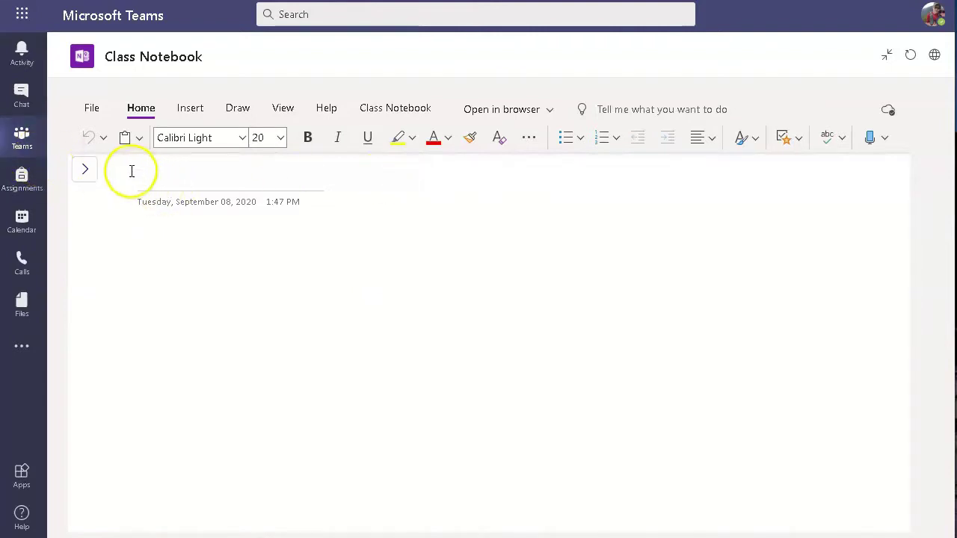
pyautogui.click(80, 173)
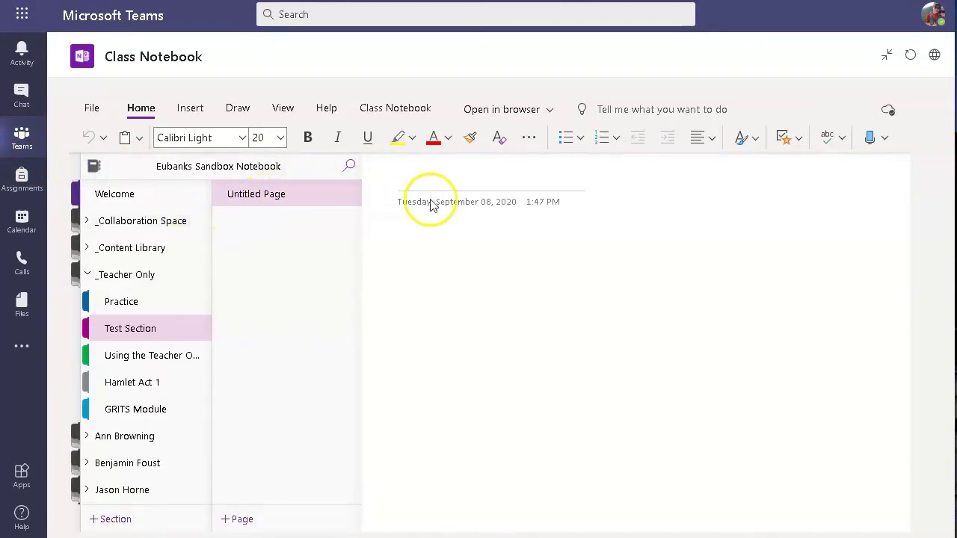
pyautogui.click(441, 275)
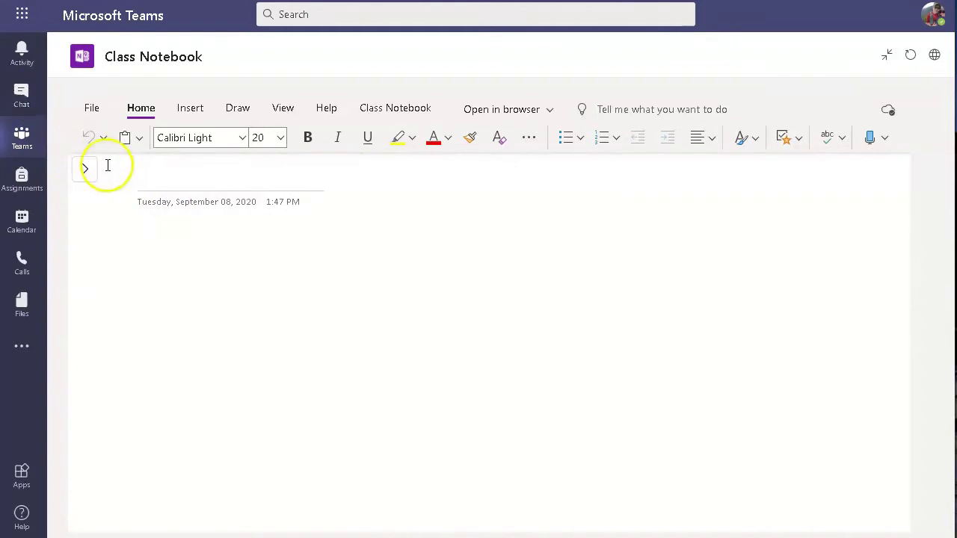
pyautogui.click(152, 185)
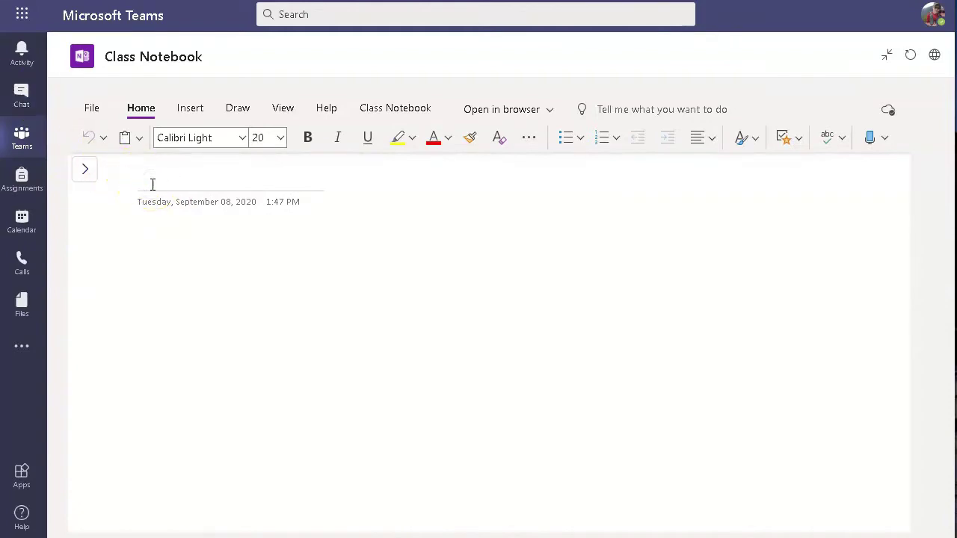
pyautogui.write('Intro to the')
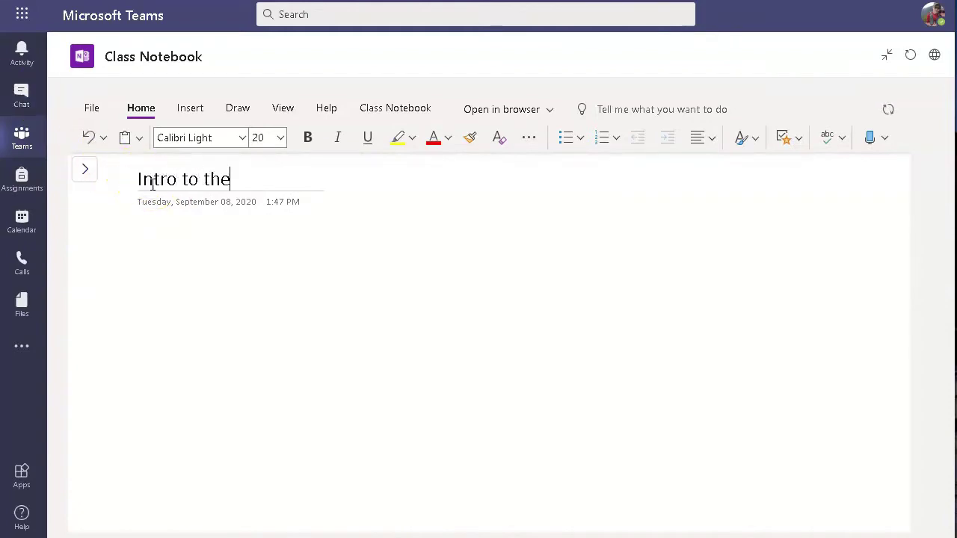
pyautogui.write(' Unit')
pyautogui.press('Return')
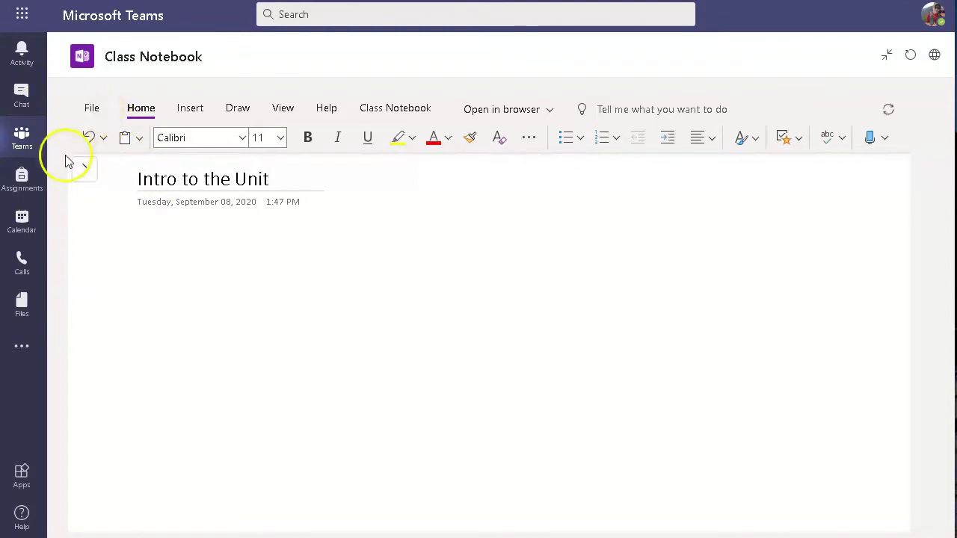
pyautogui.click(83, 182)
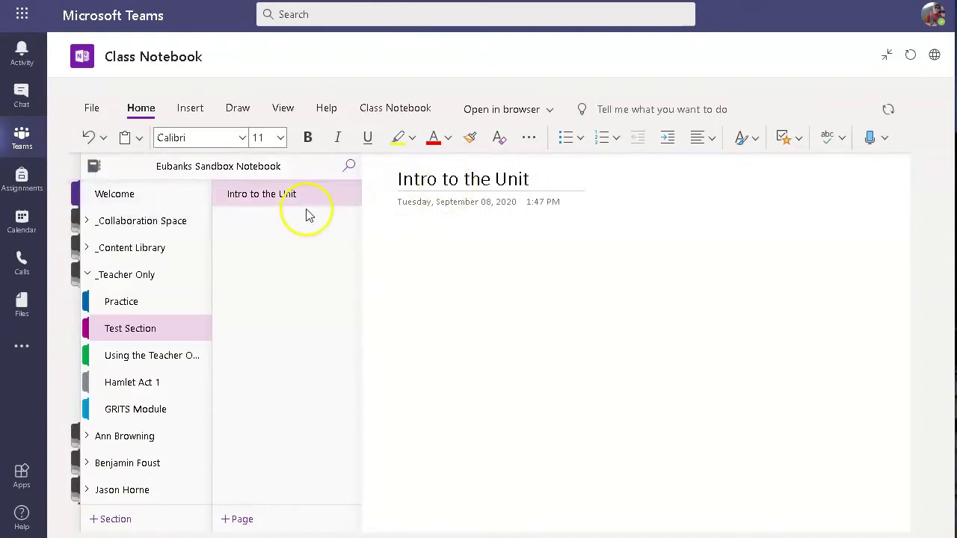
pyautogui.click(254, 196)
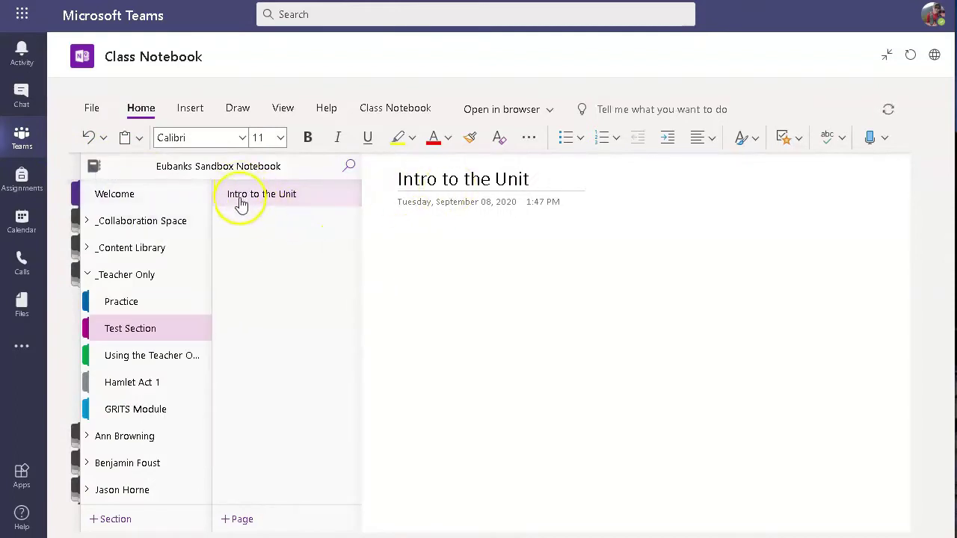
# - Write "This is the introduction to the unit." in the body of the Intro to the Unit page
pyautogui.click(409, 235)
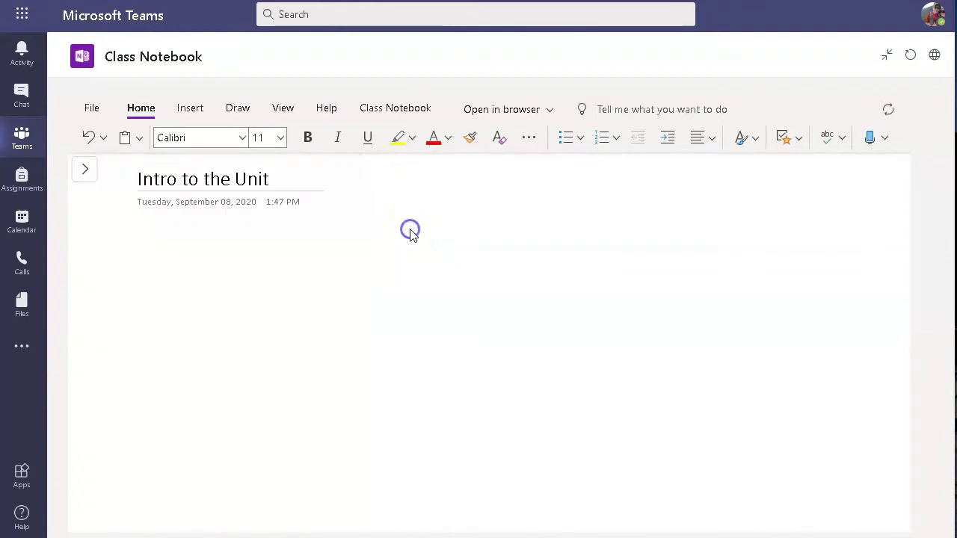
pyautogui.click(139, 232)
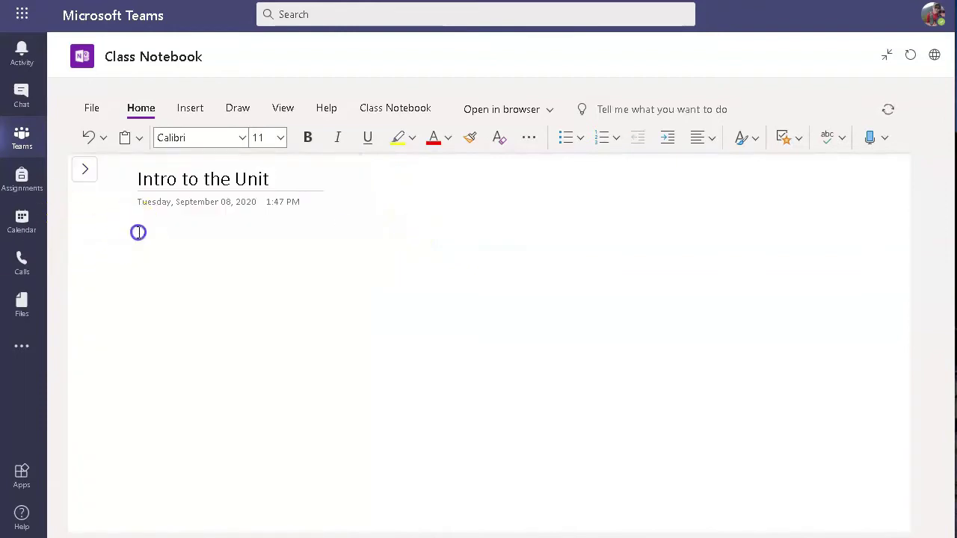
pyautogui.write('Tis')
pyautogui.press('BackSpace')
pyautogui.press('BackSpace')
pyautogui.write('his is te')
pyautogui.press('BackSpace')
pyautogui.press('BackSpace')
pyautogui.write('the intro')
pyautogui.press('BackSpace')
pyautogui.press('BackSpace')
pyautogui.write('roduction')
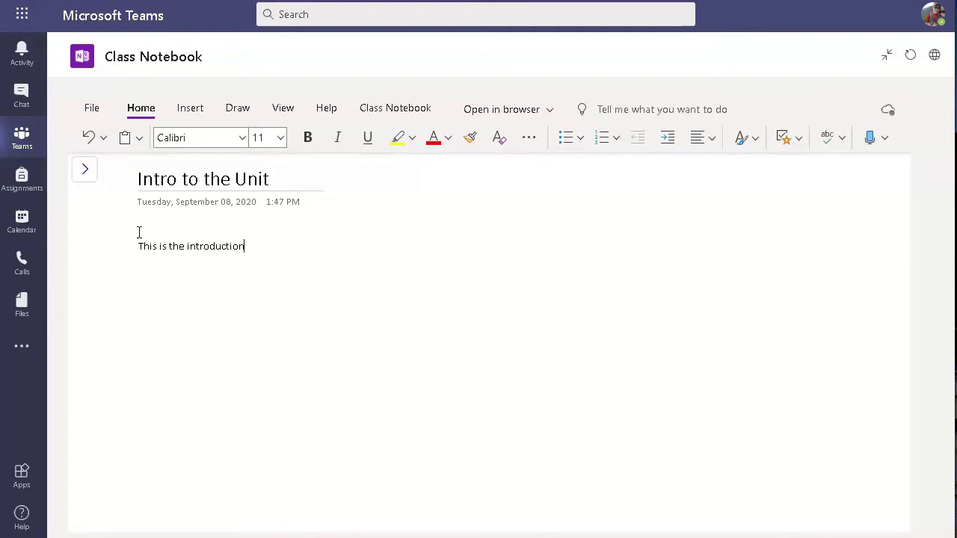
pyautogui.write(' to')
pyautogui.write('te')
pyautogui.press('BackSpace')
pyautogui.write('he unit.')
# - Add an empty second text container to the page and place it directly beneath the introduction sentence
pyautogui.click(537, 325)
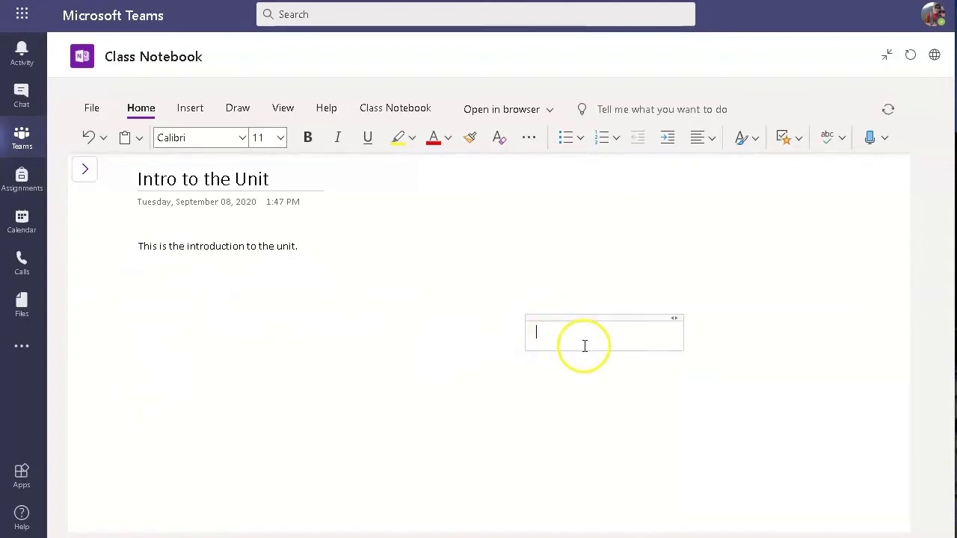
pyautogui.write('Lrgh les ng')
pyautogui.press('BackSpace')
pyautogui.press('BackSpace')
pyautogui.press('BackSpace')
pyautogui.press('BackSpace')
pyautogui.press('BackSpace')
pyautogui.press('BackSpace')
pyautogui.press('BackSpace')
pyautogui.press('BackSpace')
pyautogui.press('BackSpace')
pyautogui.press('BackSpace')
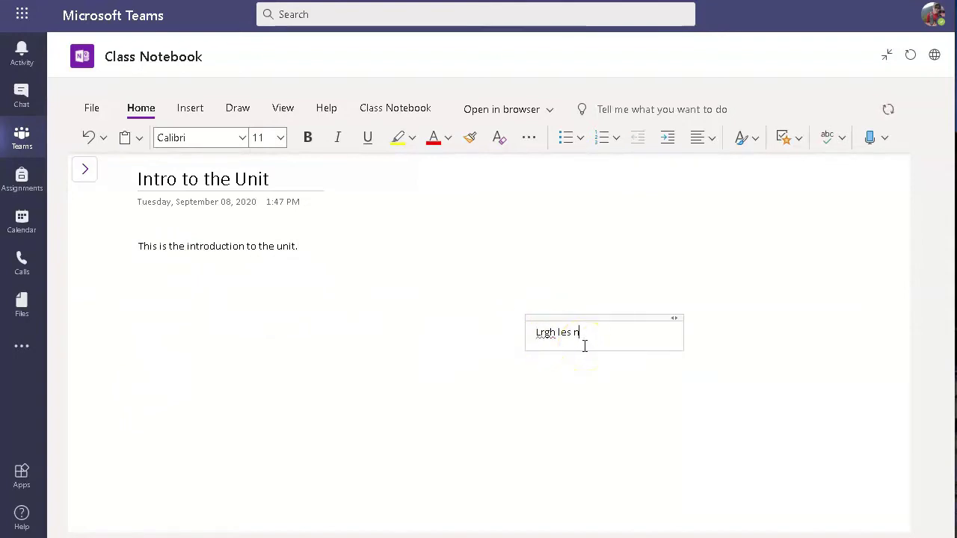
pyautogui.press('BackSpace')
pyautogui.moveTo(573, 316)
pyautogui.mouseDown()
pyautogui.moveTo(133, 277)
pyautogui.moveTo(189, 268)
pyautogui.mouseUp()
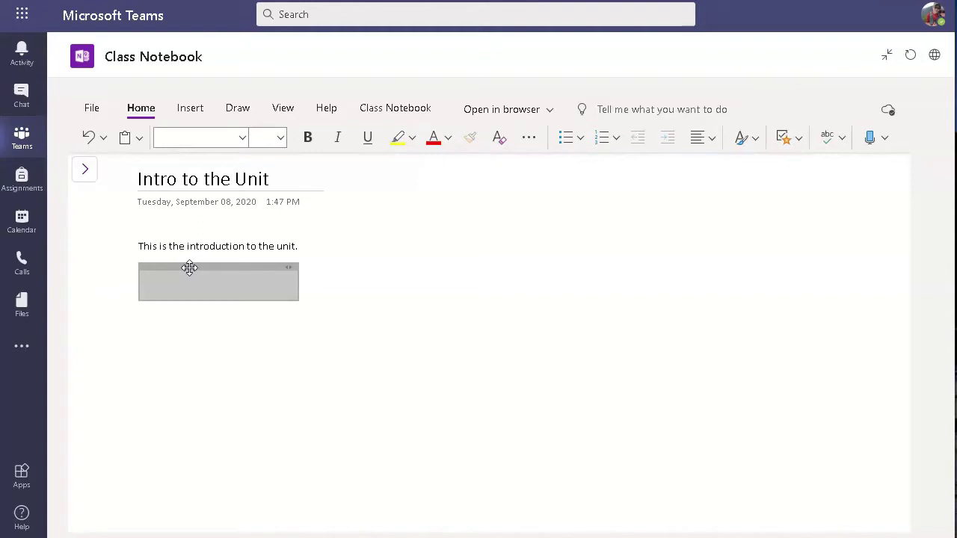
# - Open the Hamlet Act 1 section and examine its pacing guide page through the end of the assignment table
pyautogui.click(85, 172)
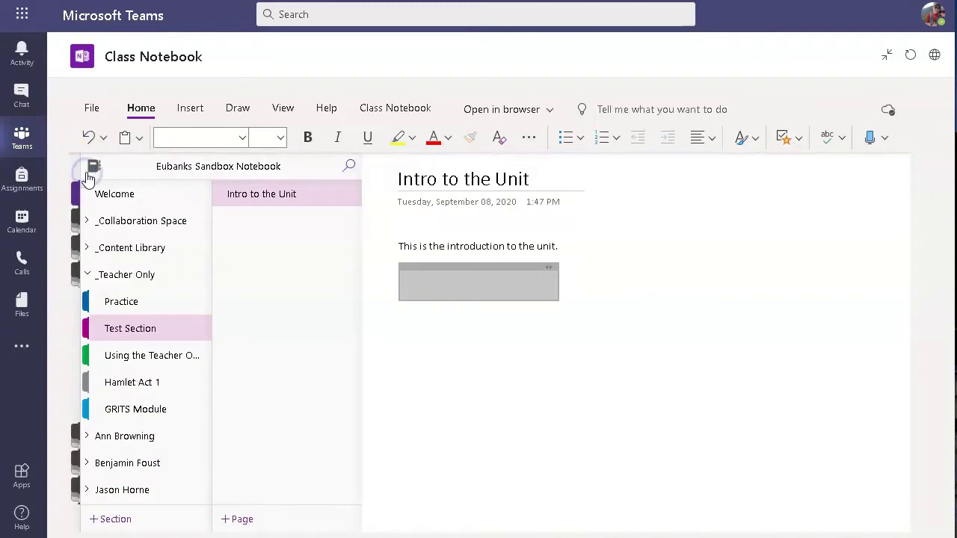
pyautogui.click(126, 384)
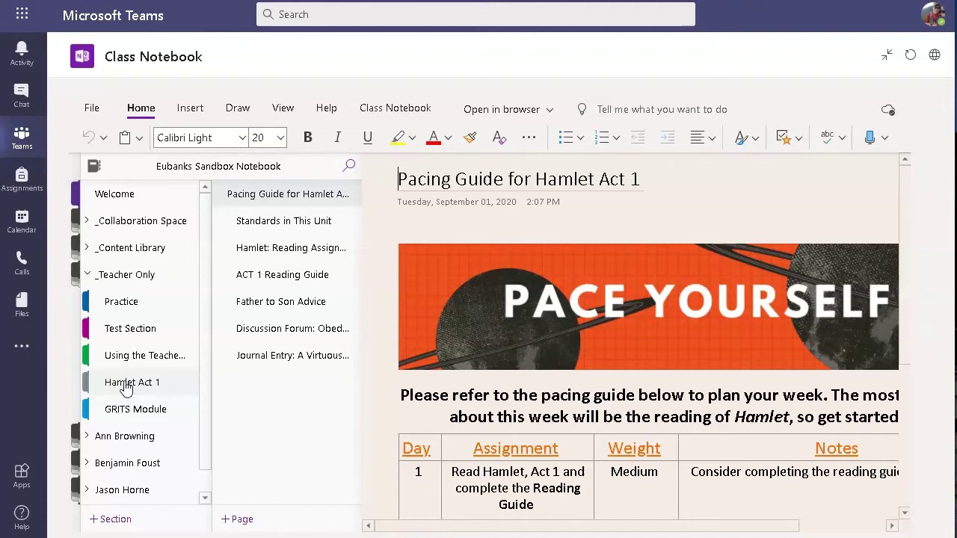
pyautogui.click(379, 231)
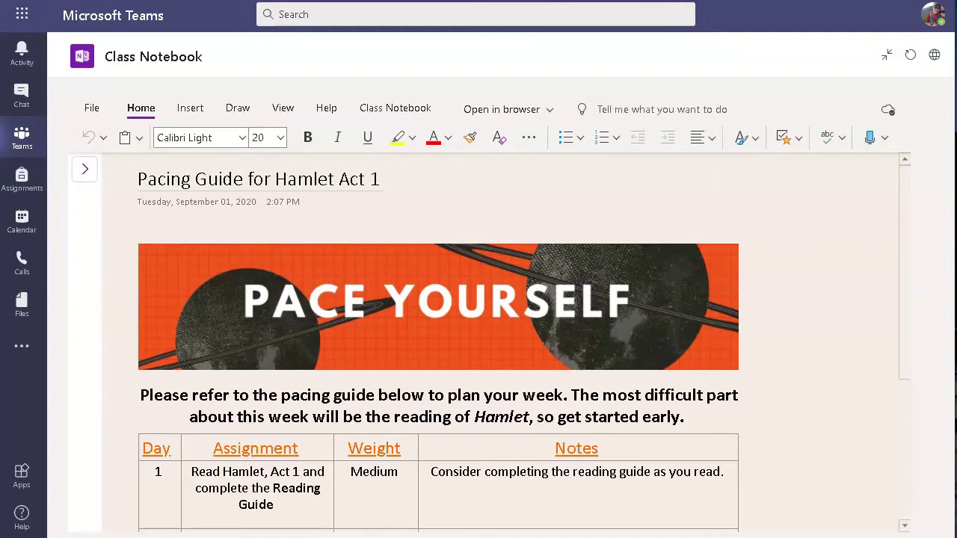
pyautogui.click(903, 186)
pyautogui.moveTo(903, 186); pyautogui.dragTo(890, 330)
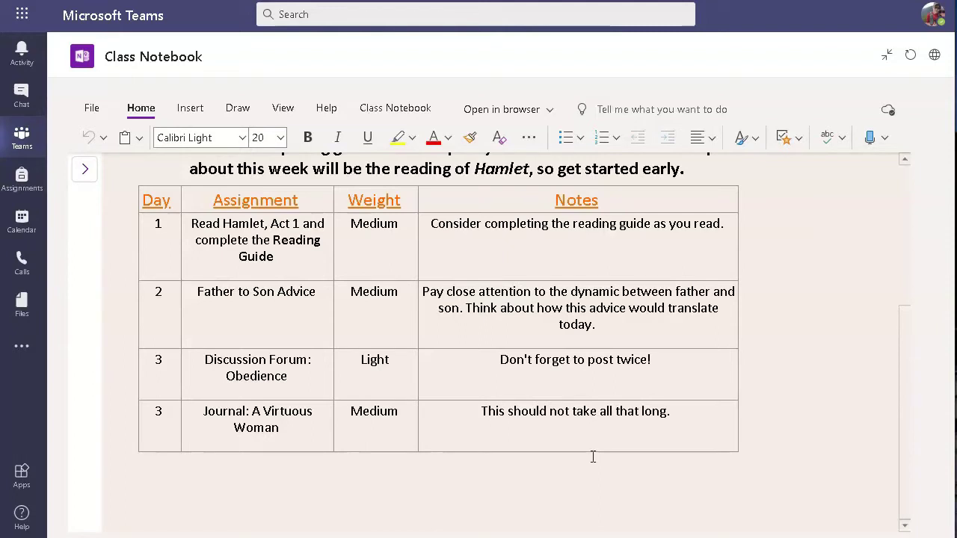
pyautogui.click(192, 112)
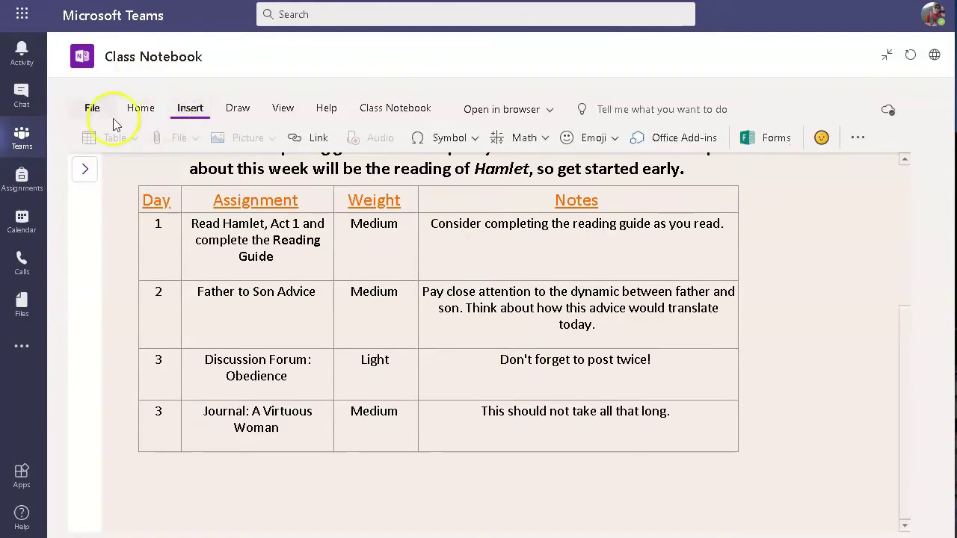
pyautogui.click(81, 171)
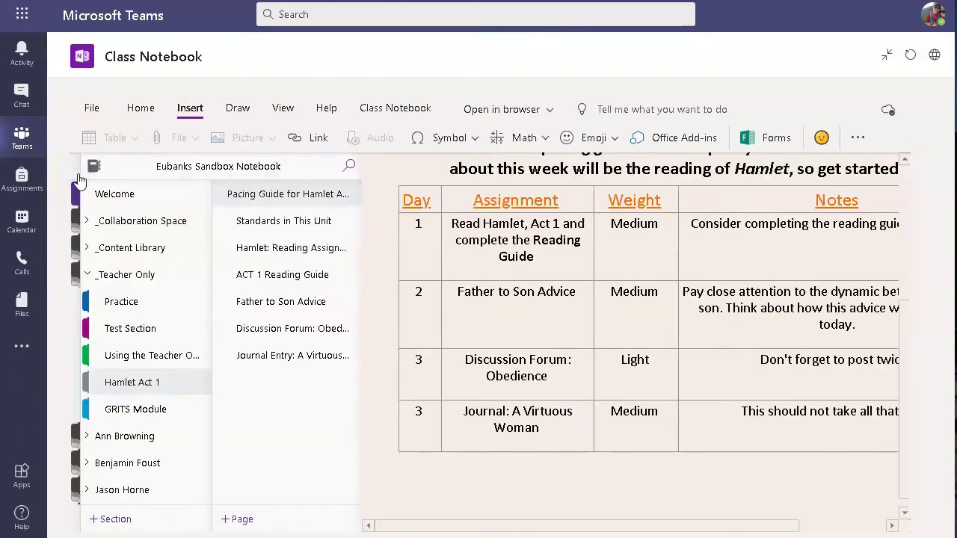
pyautogui.rightClick(273, 196)
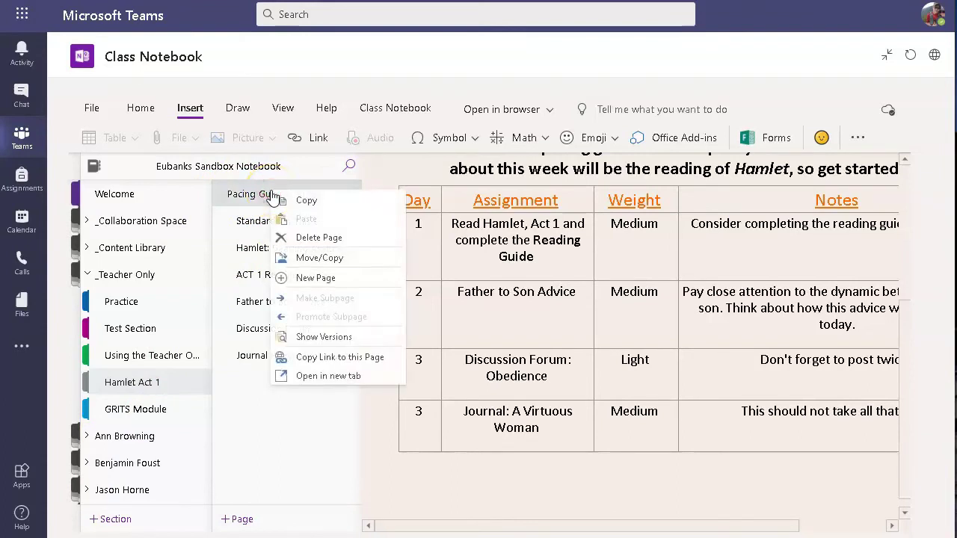
pyautogui.click(325, 317)
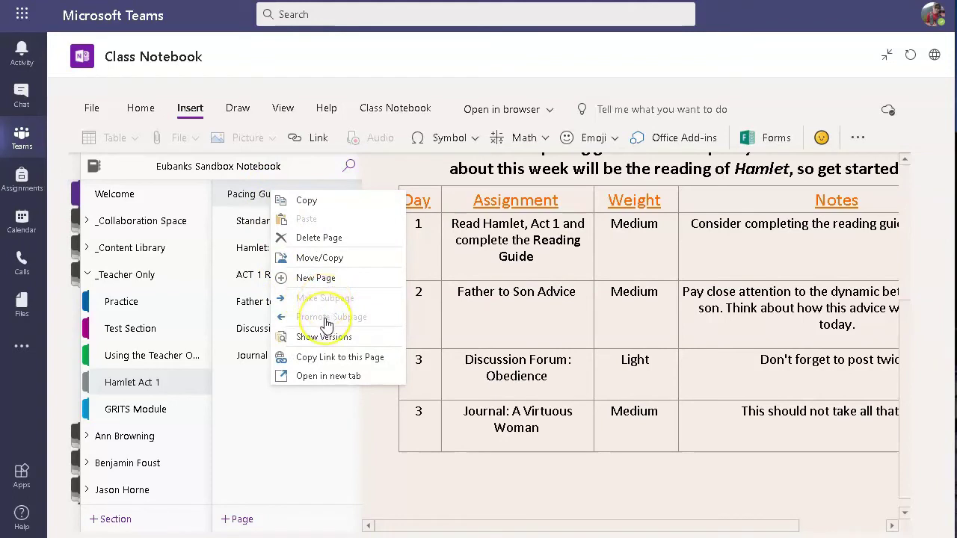
pyautogui.click(260, 455)
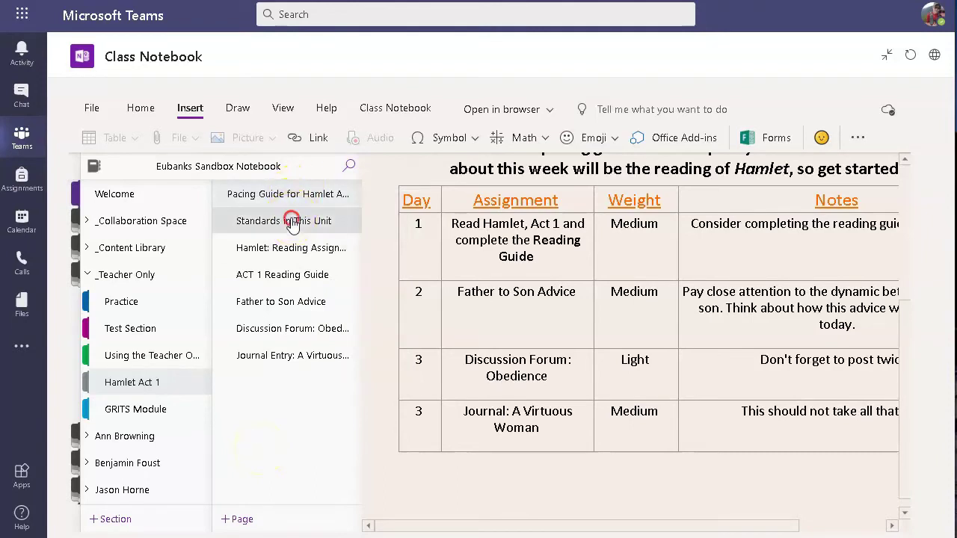
# - Make the "Standards in This Unit" page a deeper subpage, and promote it back one level
pyautogui.rightClick(292, 222)
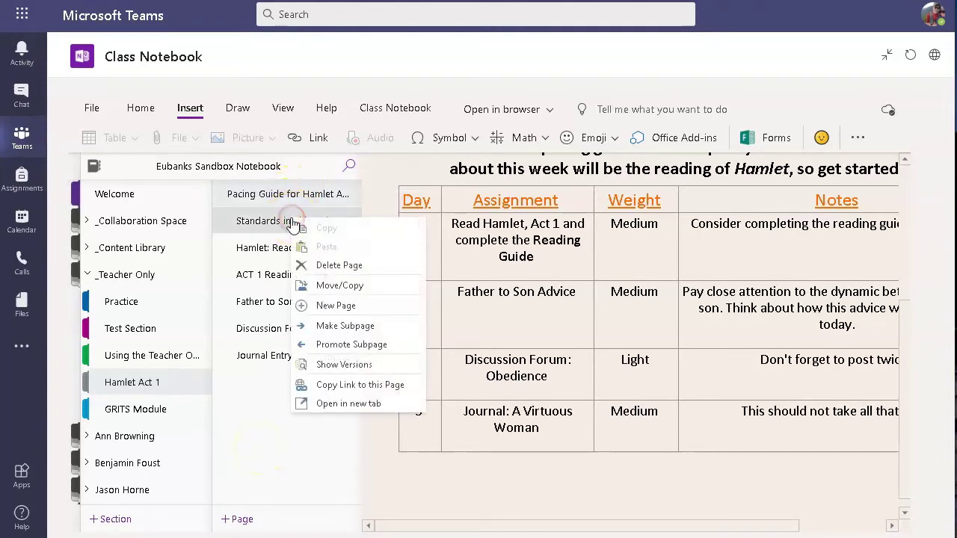
pyautogui.click(332, 330)
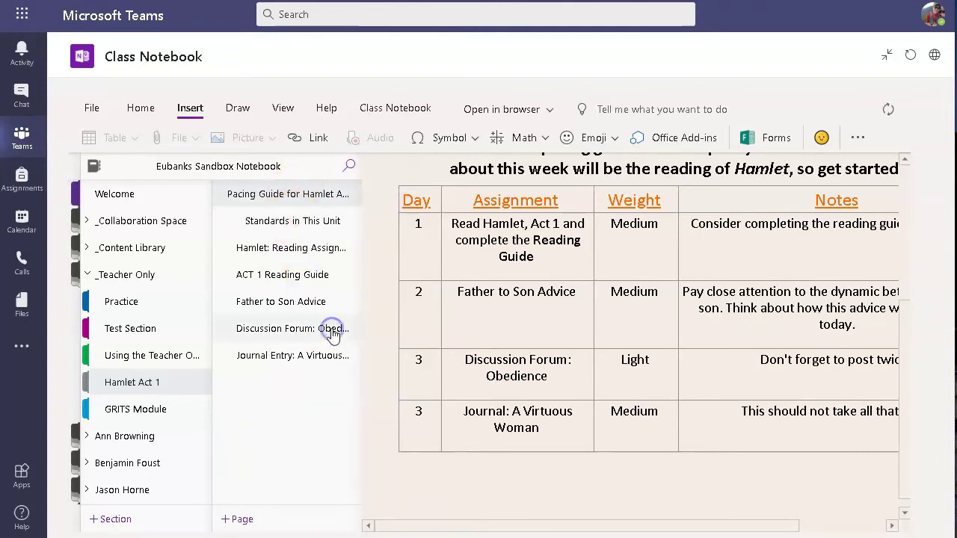
pyautogui.rightClick(285, 223)
pyautogui.click(322, 345)
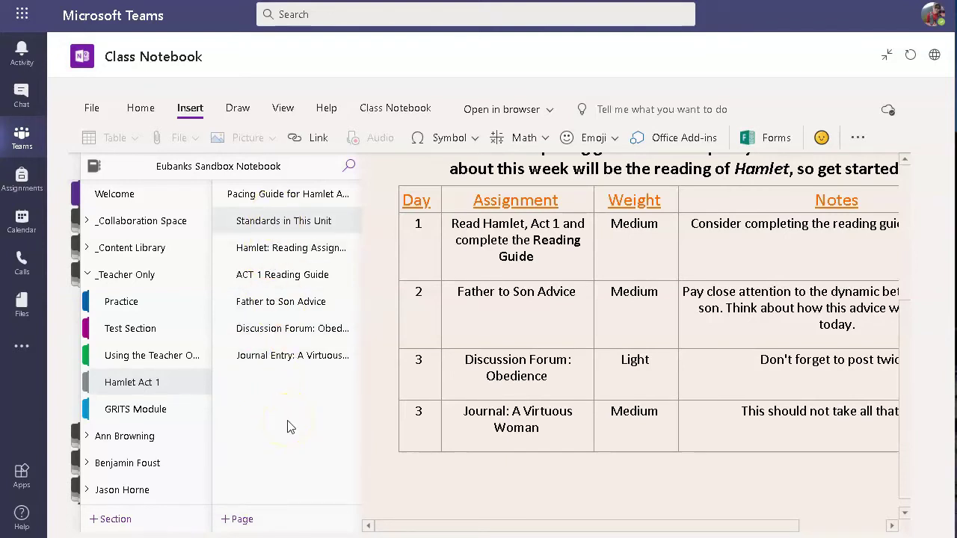
# - Open the Standards in This Unit page and read through its list of state standards
pyautogui.click(277, 224)
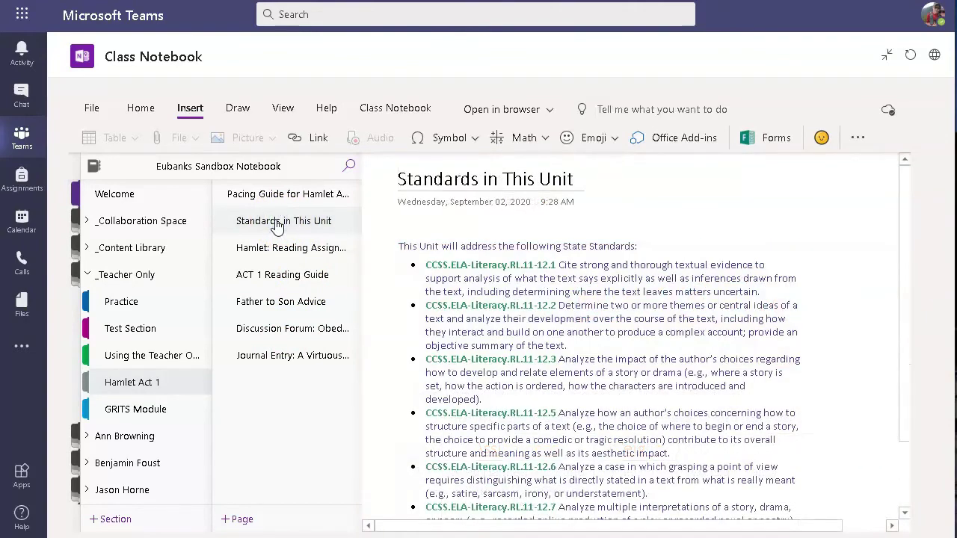
pyautogui.click(595, 304)
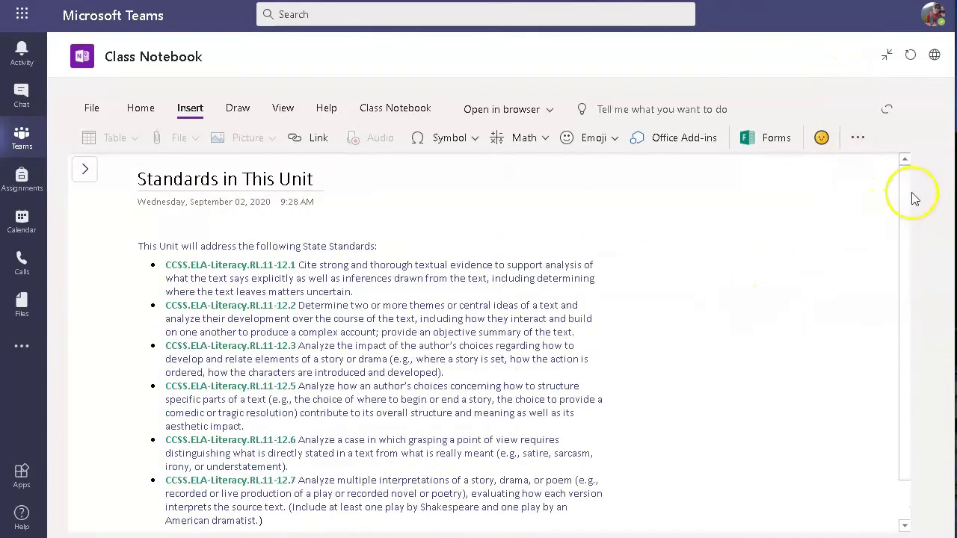
pyautogui.scroll(-1, 882, 261)
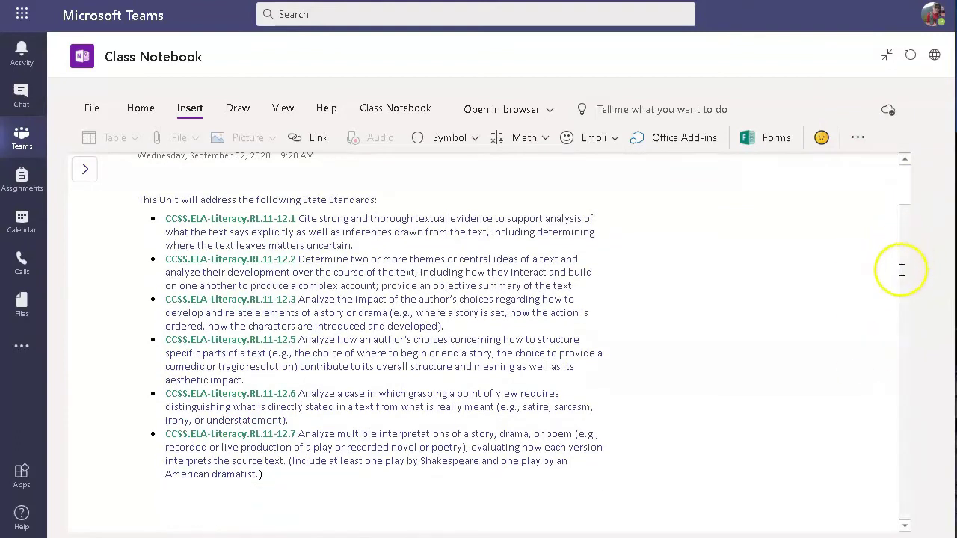
pyautogui.scroll(1, 893, 243)
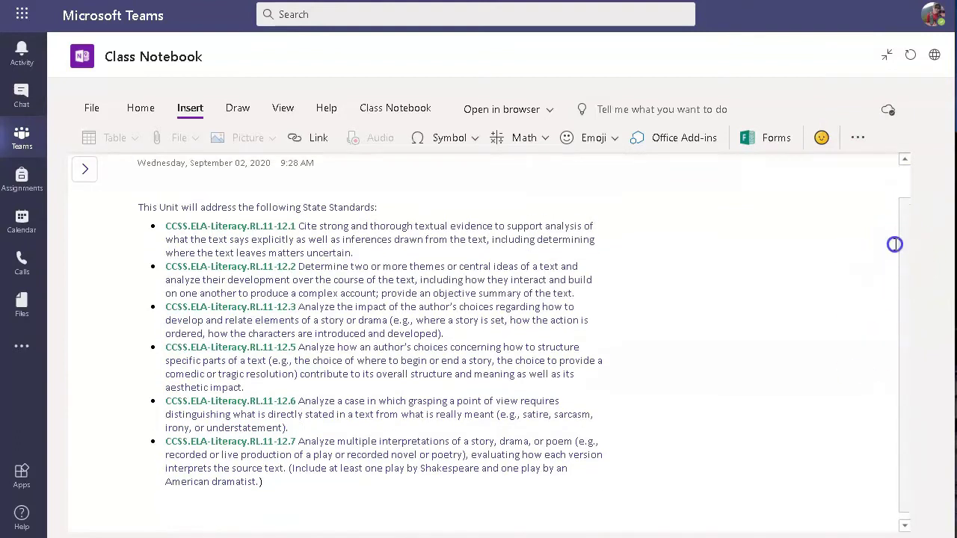
# - Open the Hamlet: Reading Assignments page, read down to the first week's links, and check where the Characters link leads
pyautogui.click(83, 171)
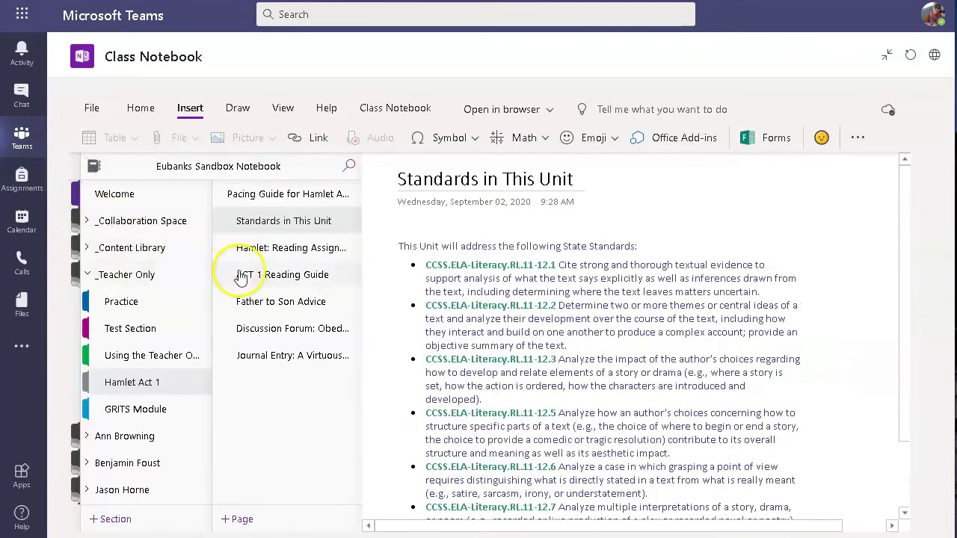
pyautogui.click(296, 255)
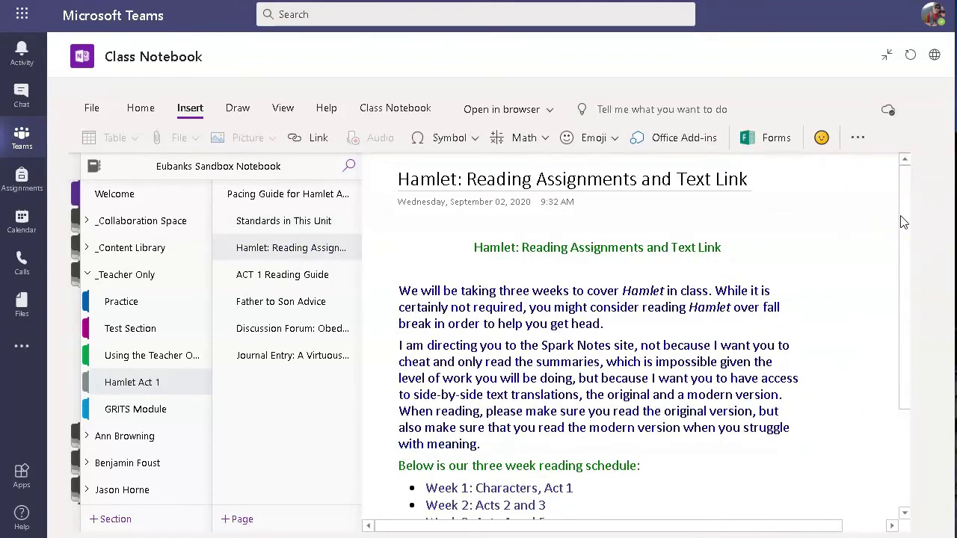
pyautogui.hotkey('ctrl', 'shift', 'g')
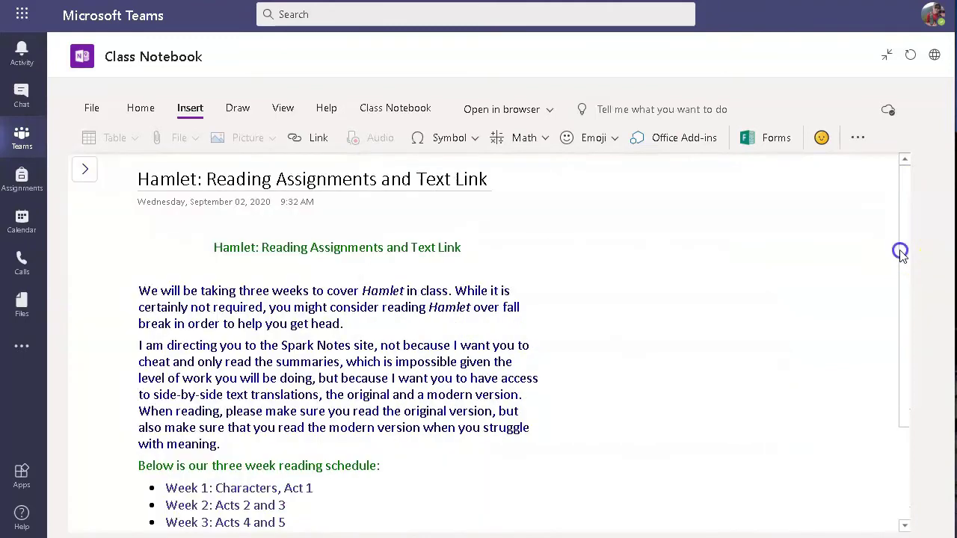
pyautogui.click(900, 254)
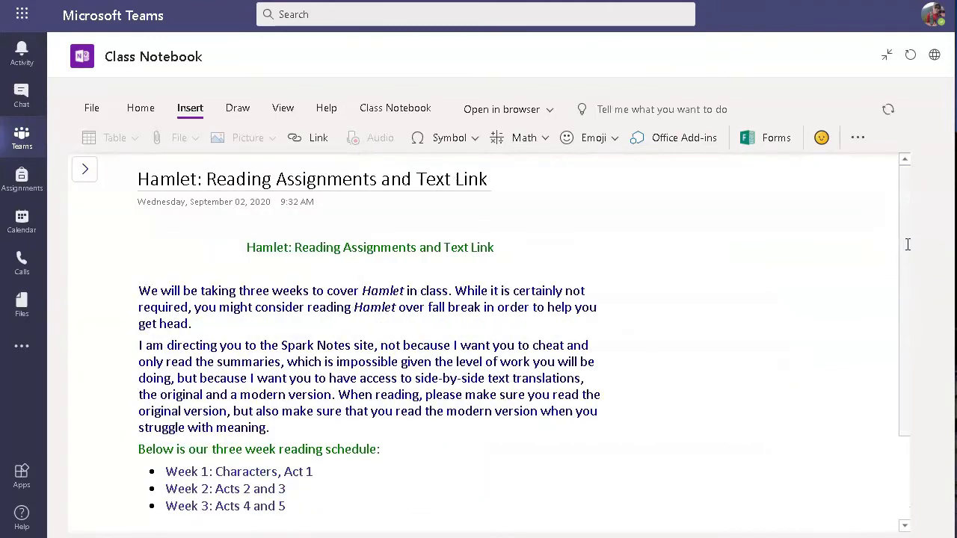
pyautogui.moveTo(906, 245); pyautogui.dragTo(894, 436)
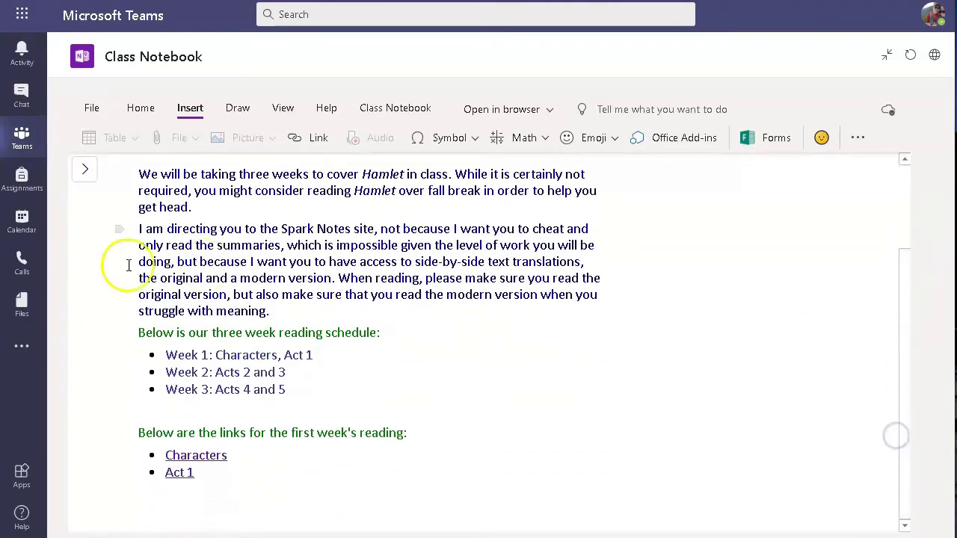
pyautogui.click(196, 456)
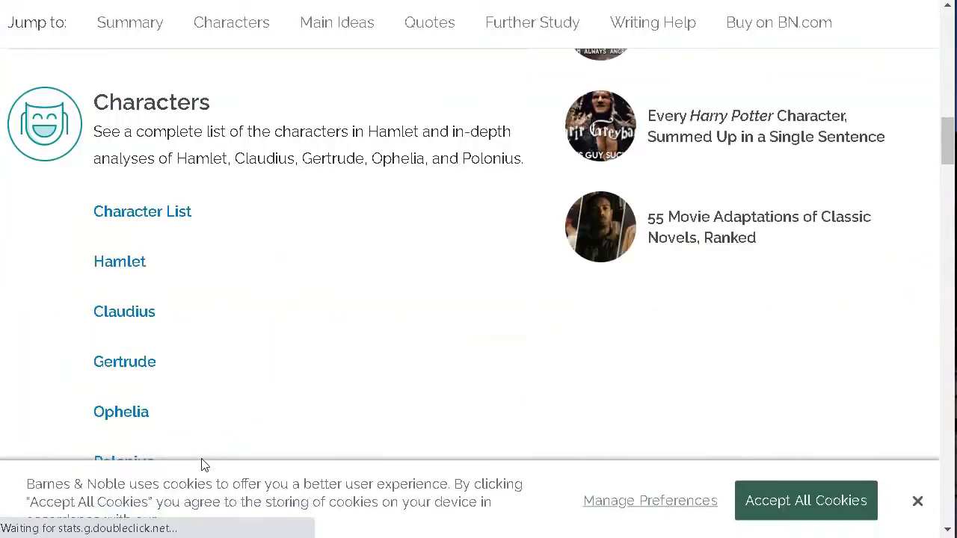
pyautogui.click(306, 32)
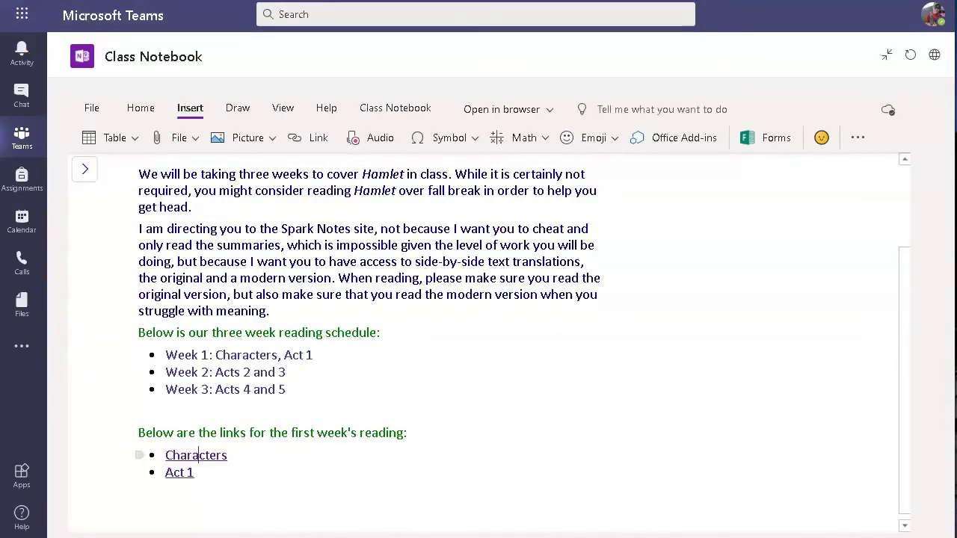
# - Follow the Act 1 link, dismiss the cookie notice, view the original and modern text side by side, and return to the notebook
pyautogui.click(184, 454)
pyautogui.click(181, 473)
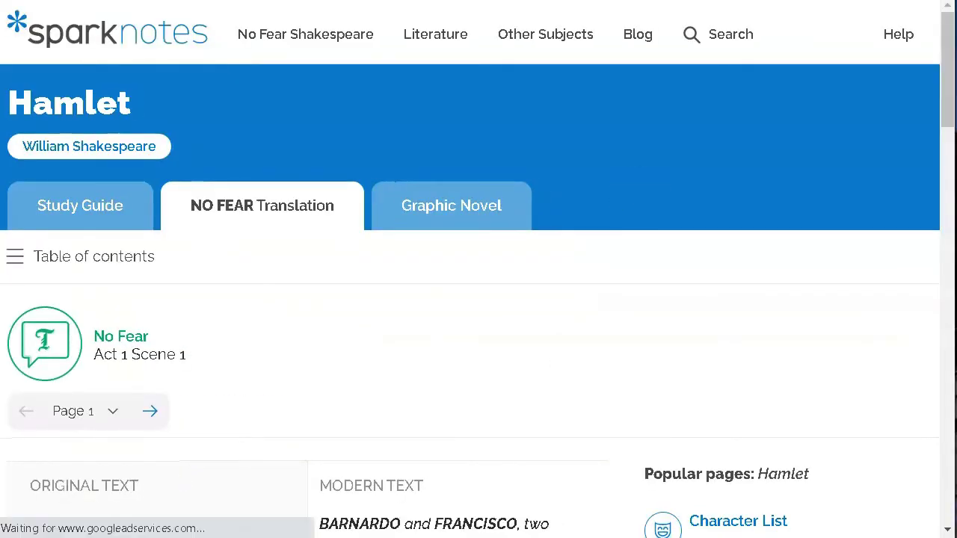
pyautogui.scroll(-4, 945, 83)
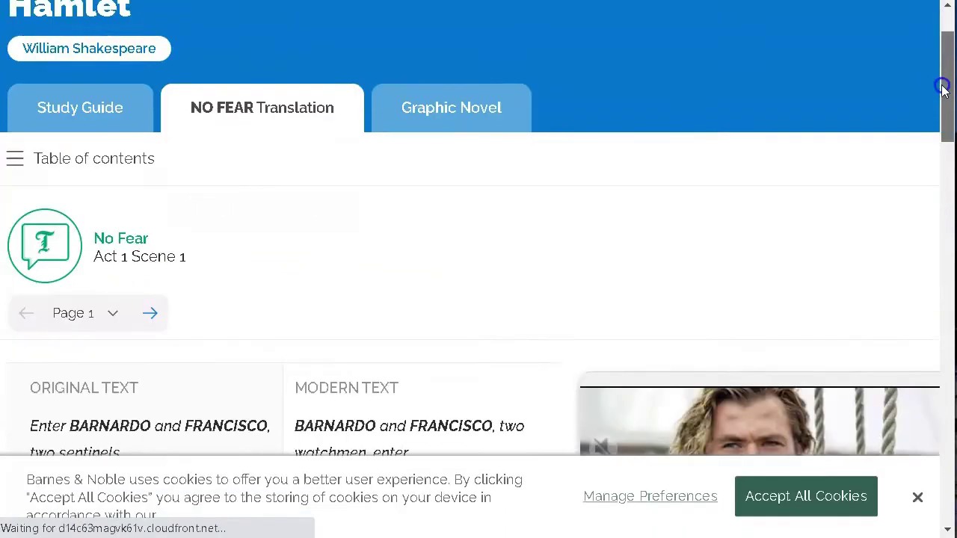
pyautogui.click(916, 496)
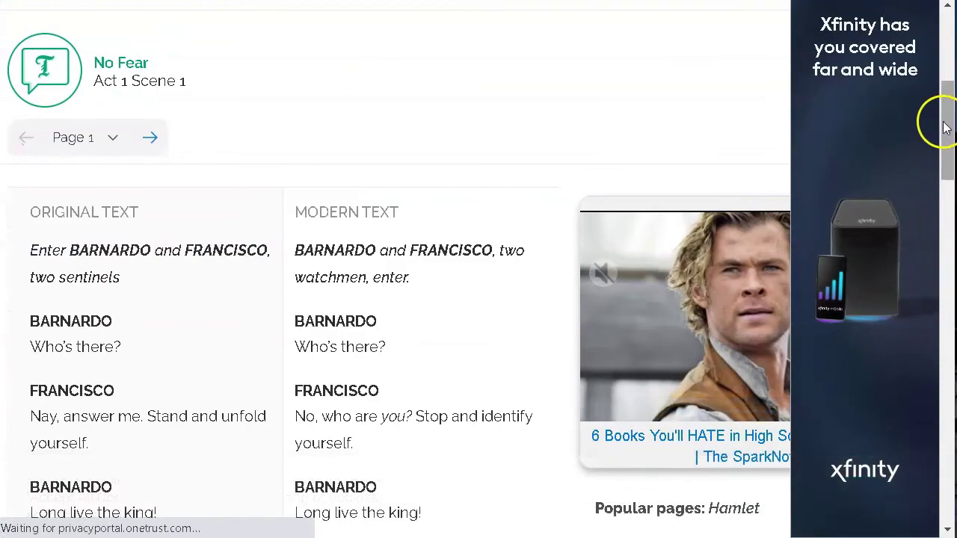
pyautogui.scroll(-5, 940, 135)
pyautogui.moveTo(939, 158); pyautogui.dragTo(941, 86)
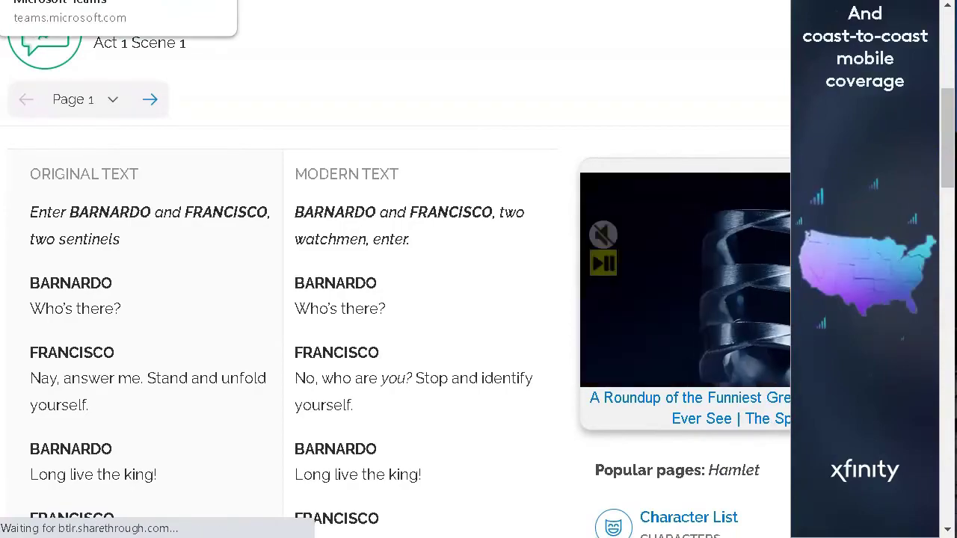
pyautogui.hotkey('alt', 'Tab')
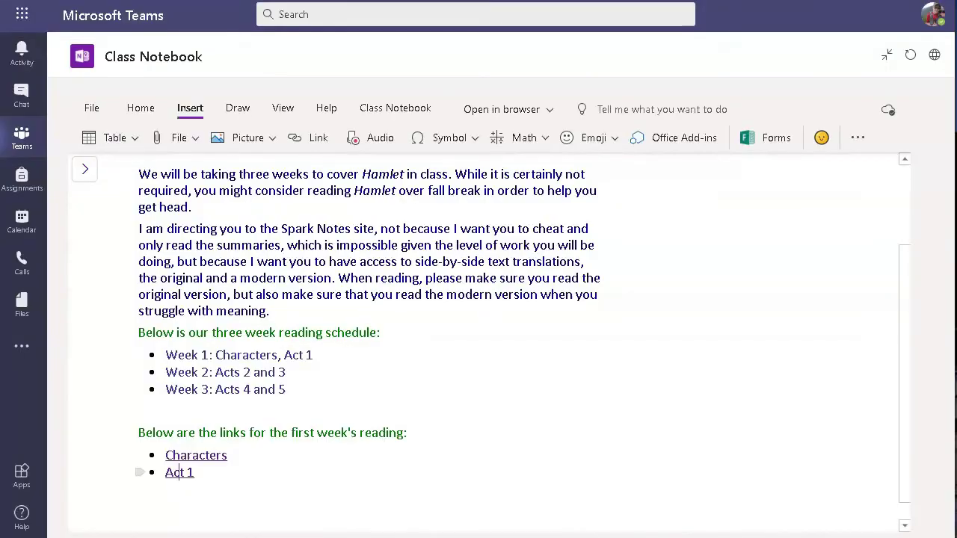
# - View the ACT 1 Reading Guide page, and examine Group 1's Act 1 Reading Guide page in the Collaboration Space
pyautogui.click(85, 174)
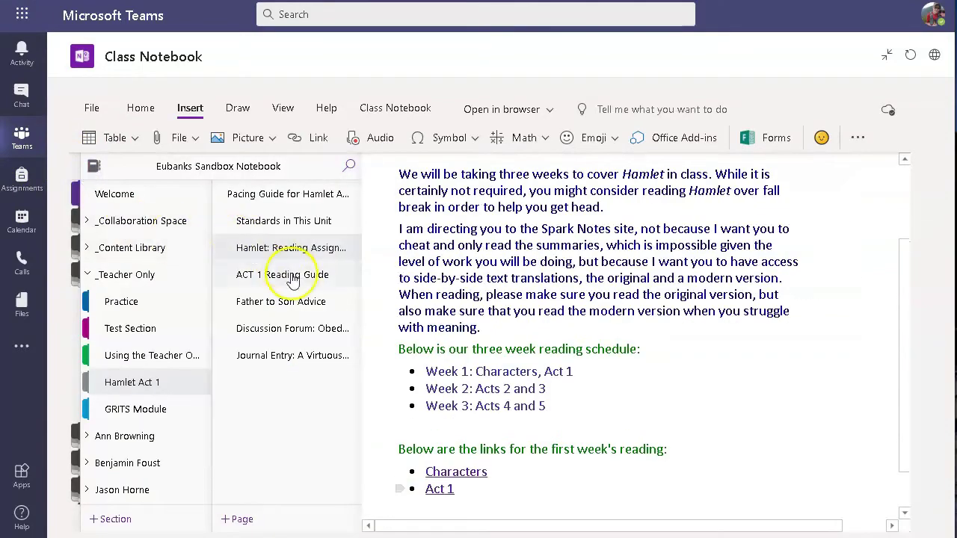
pyautogui.click(315, 278)
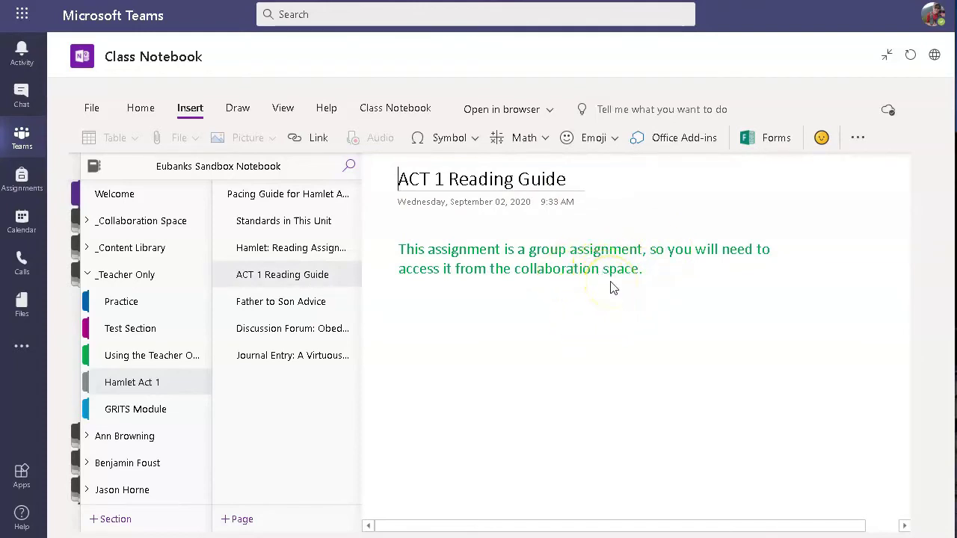
pyautogui.click(159, 223)
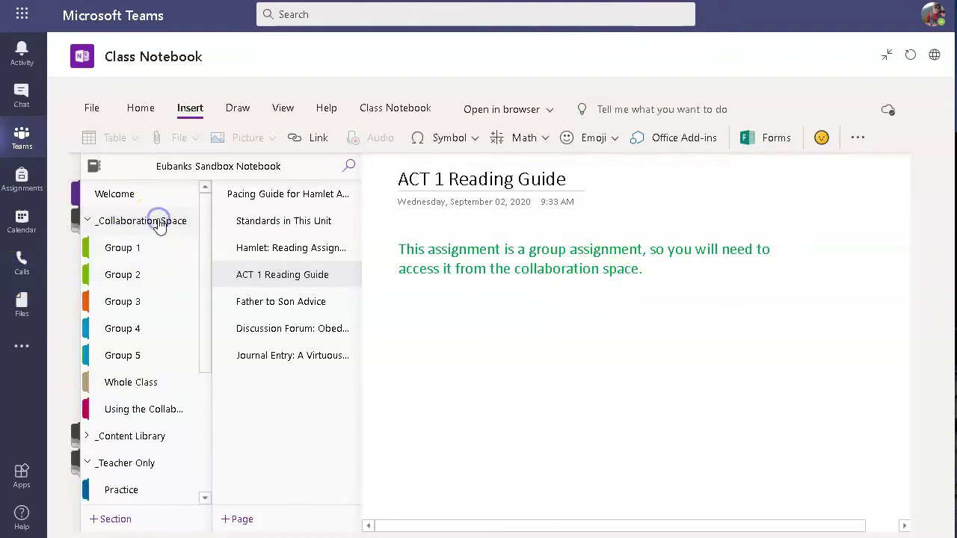
pyautogui.click(122, 251)
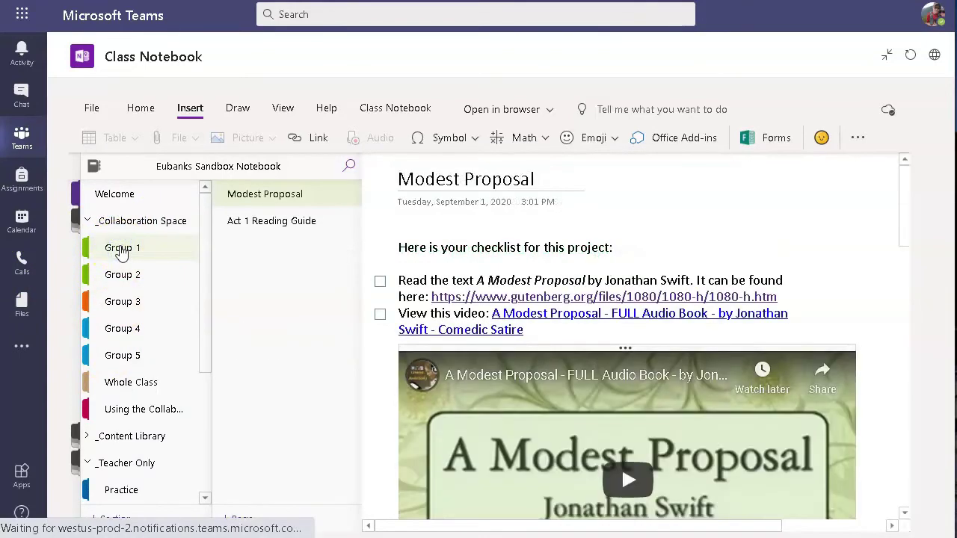
pyautogui.click(276, 223)
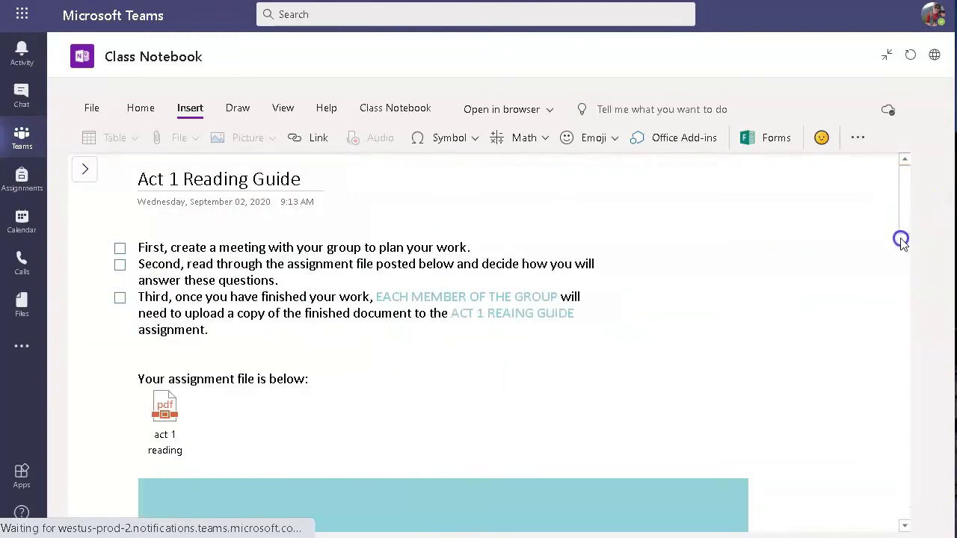
pyautogui.moveTo(903, 196); pyautogui.dragTo(888, 246)
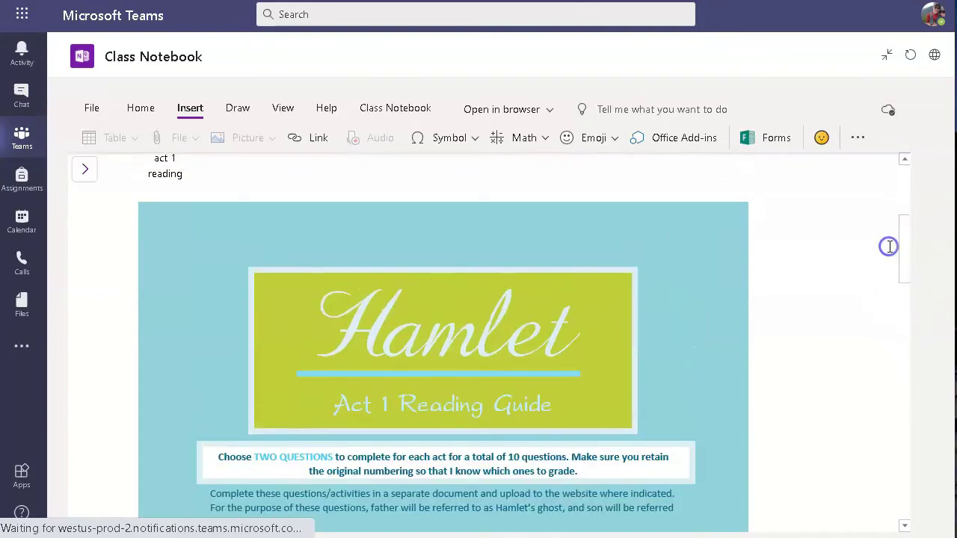
# - Collapse the Collaboration Space, return to the Hamlet Act 1 section and open its Father to Son Advice page
pyautogui.click(85, 171)
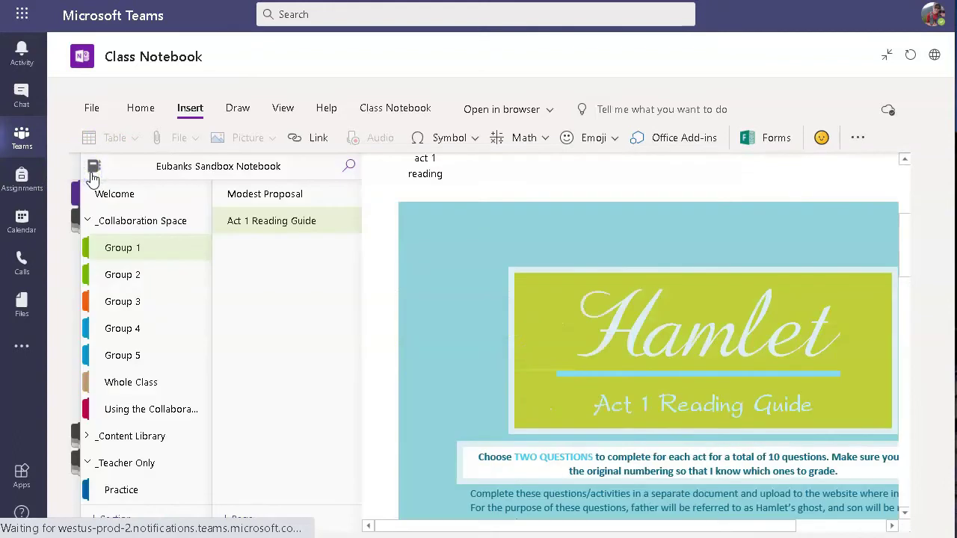
pyautogui.click(87, 222)
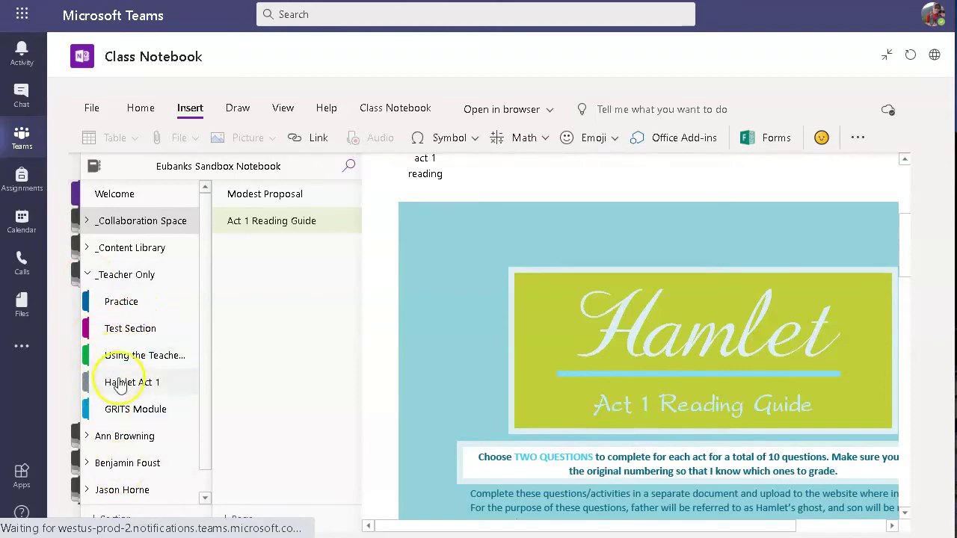
pyautogui.click(143, 391)
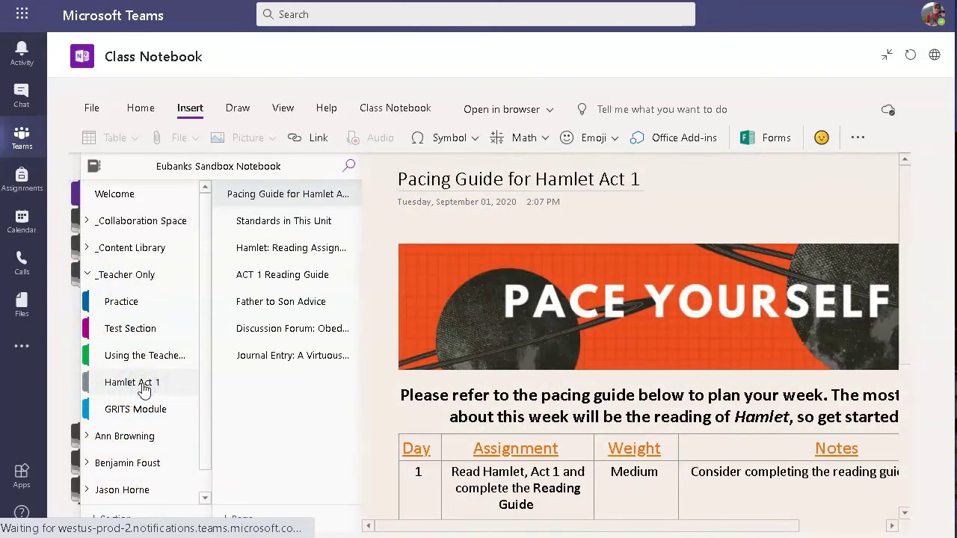
pyautogui.click(267, 303)
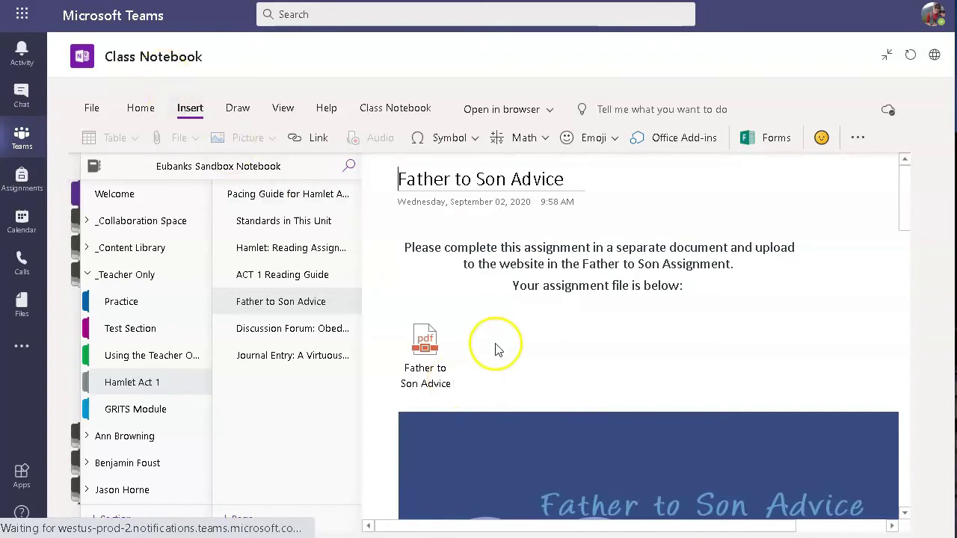
# - Switch to Assignments and display the assignment list of the sandbox class
pyautogui.click(25, 193)
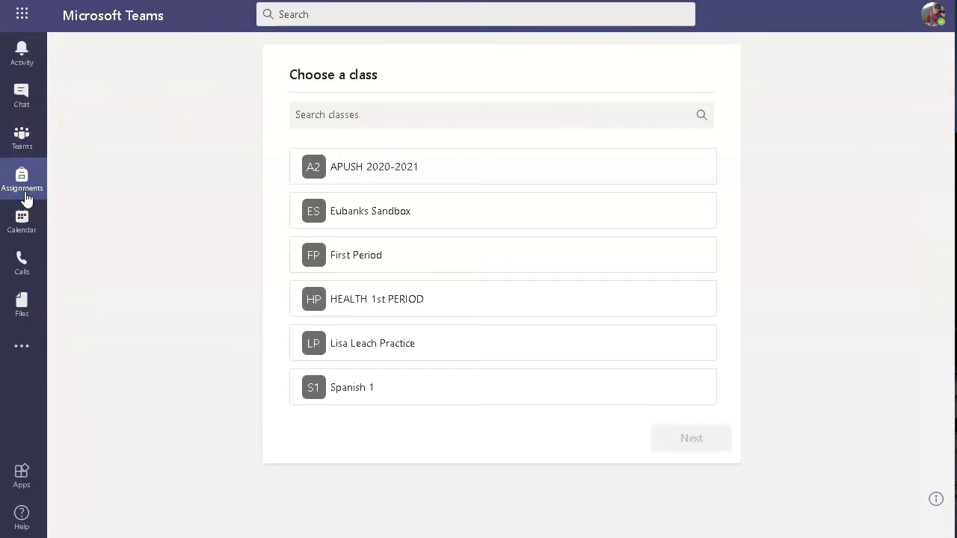
pyautogui.click(364, 213)
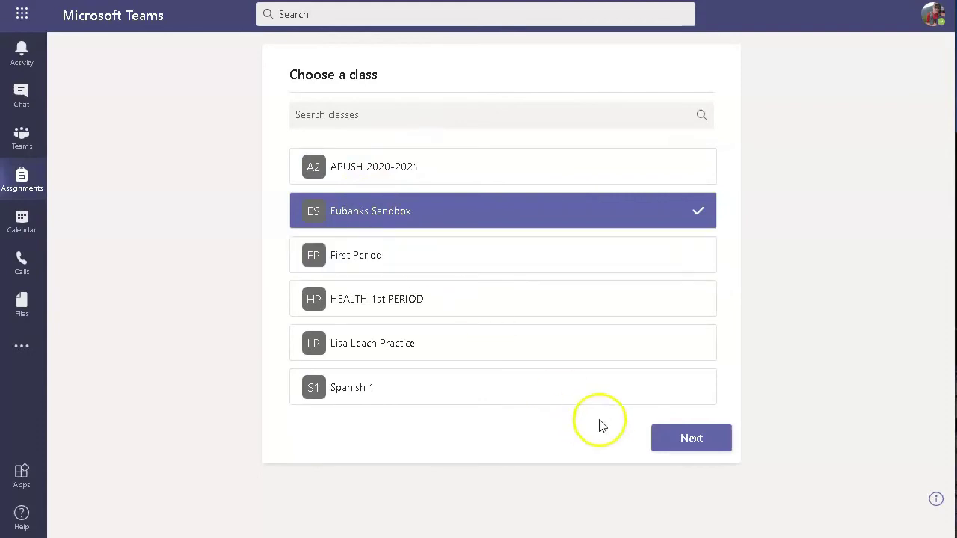
pyautogui.click(677, 444)
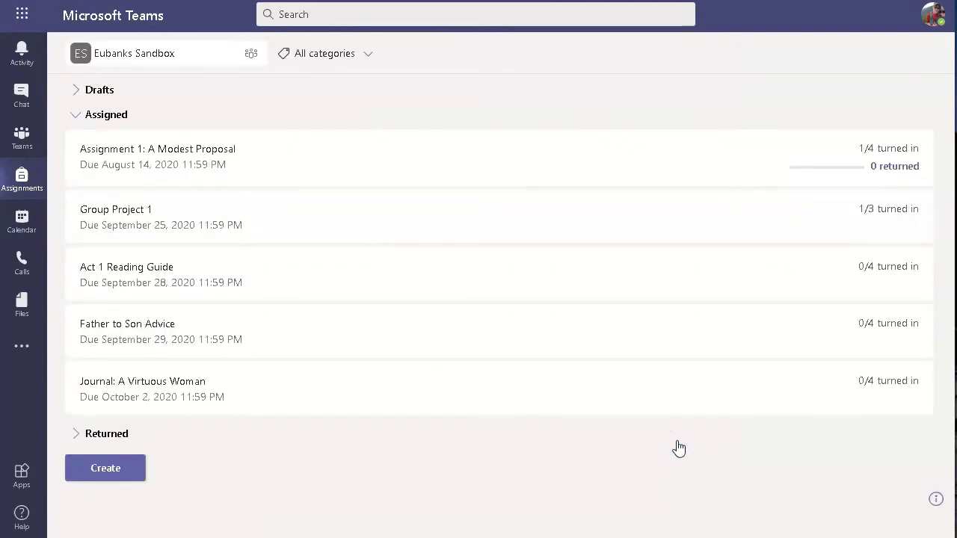
# - Open the Father to Son Advice assignment, preview it in student view, and go back to its submissions overview
pyautogui.click(133, 330)
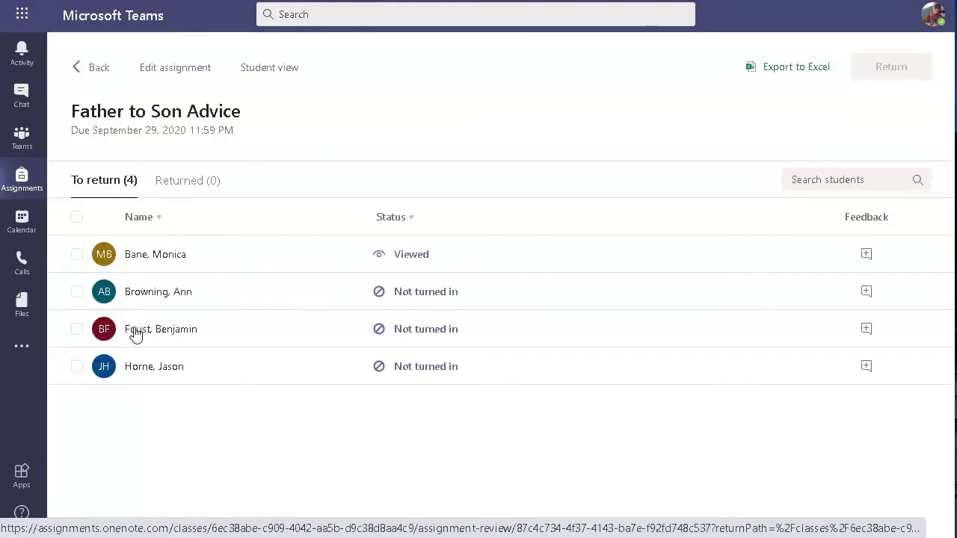
pyautogui.click(266, 72)
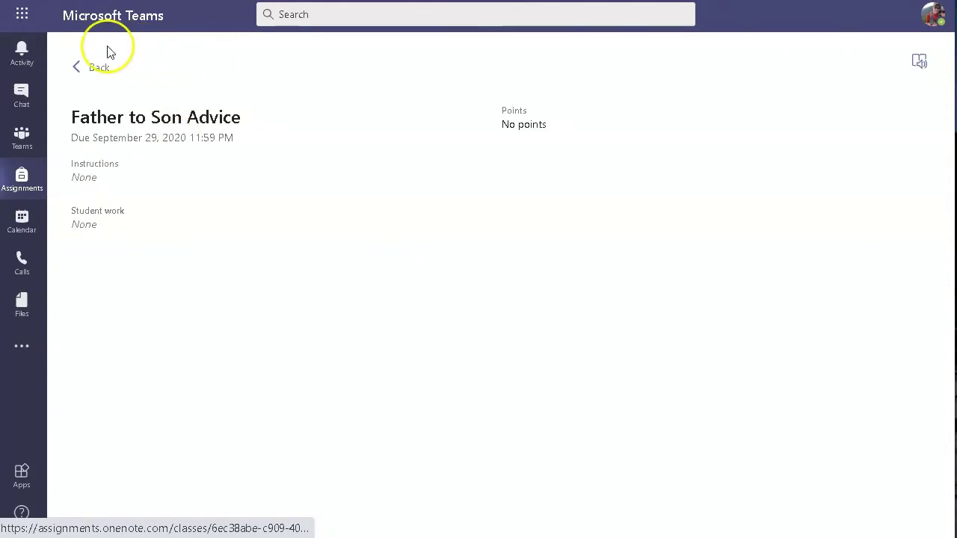
pyautogui.click(101, 75)
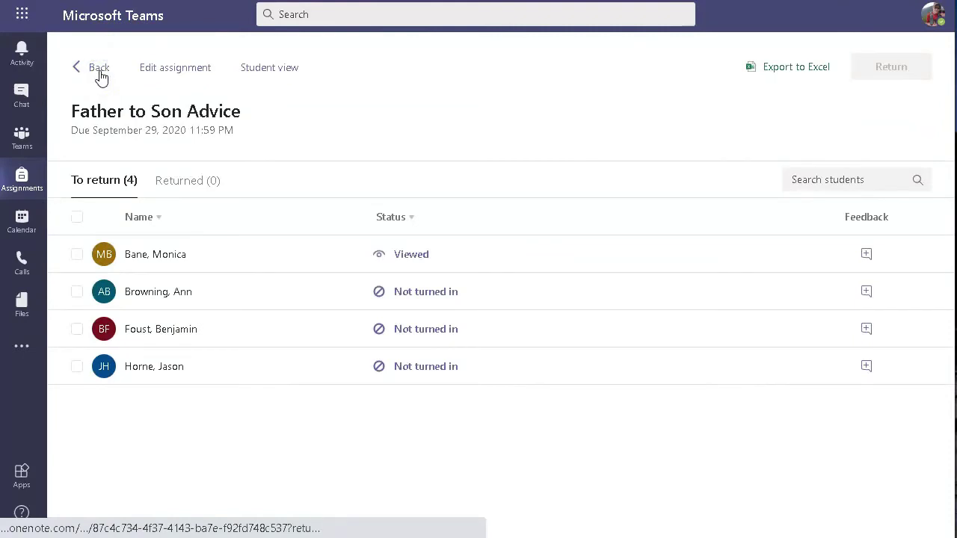
# - Return to the Father to Son Advice notebook page, reduce the notebook to show the team's channel tabs, and expand it again
pyautogui.click(101, 72)
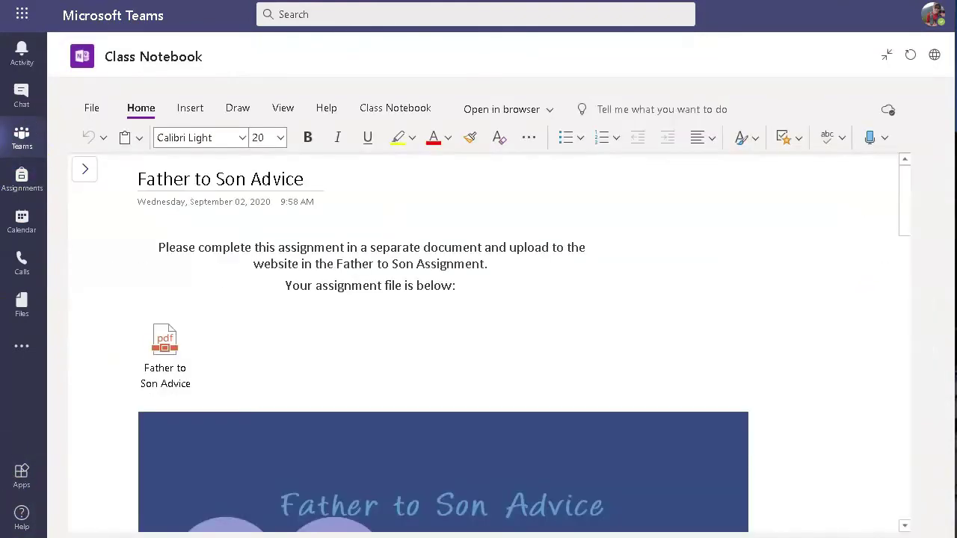
pyautogui.click(886, 57)
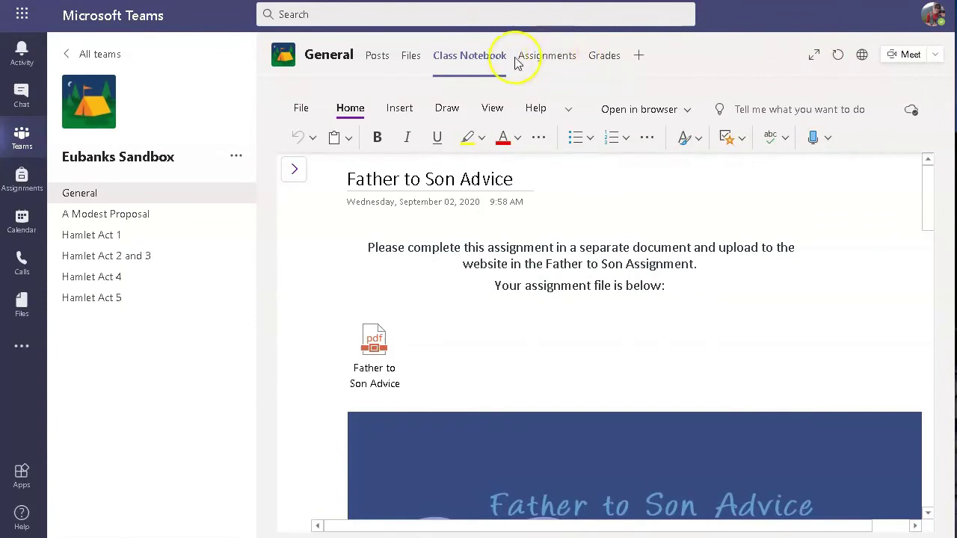
pyautogui.click(816, 57)
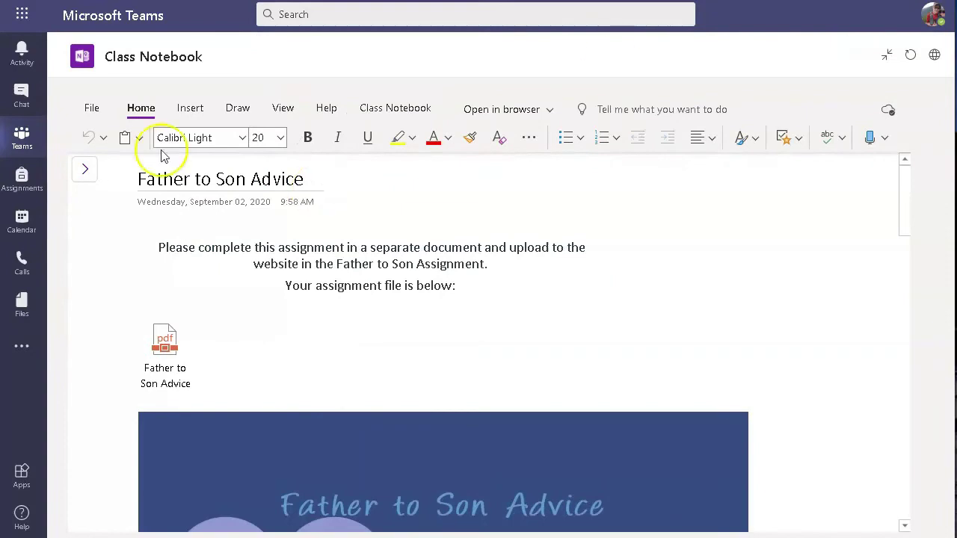
# - Show the notebook's section and page list and open the Discussion Forum: Obedience page in Hamlet Act 1
pyautogui.click(84, 170)
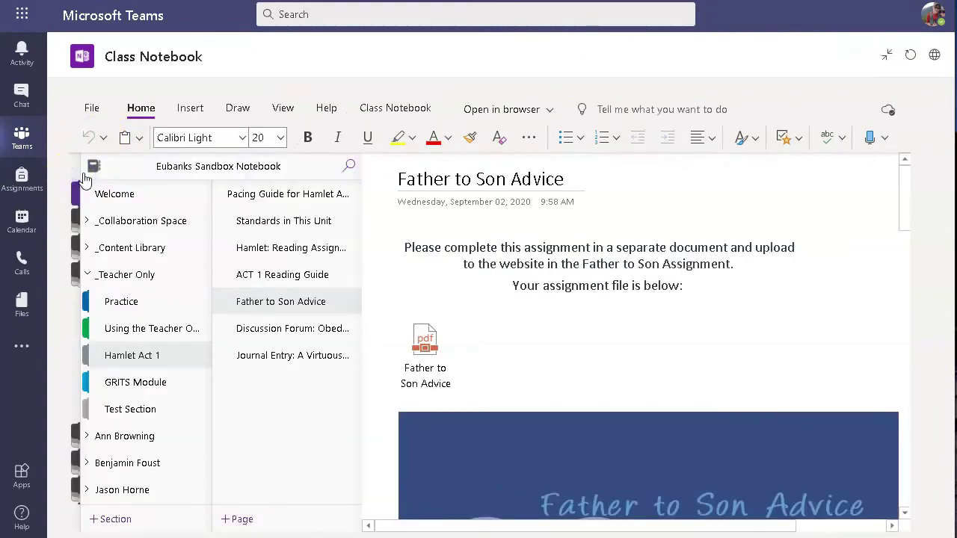
pyautogui.click(282, 339)
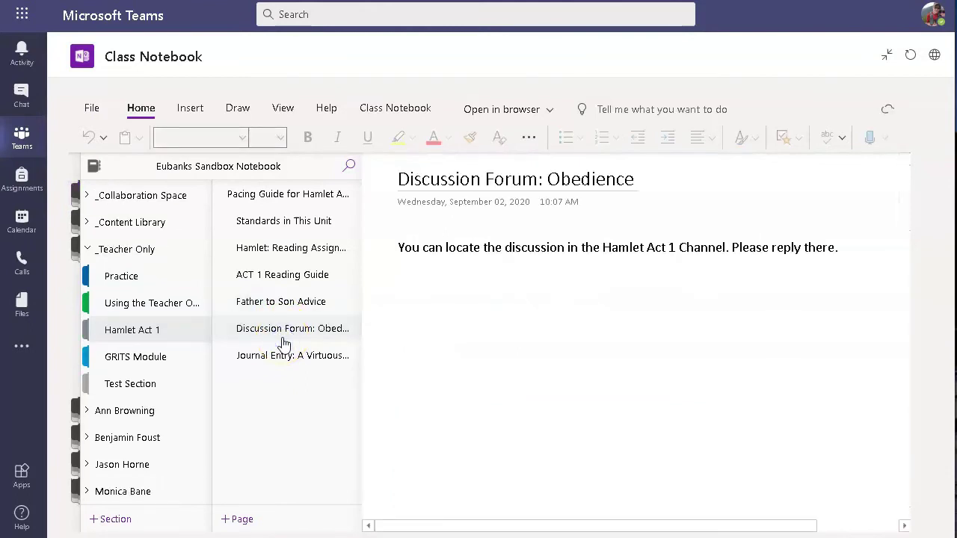
pyautogui.click(465, 267)
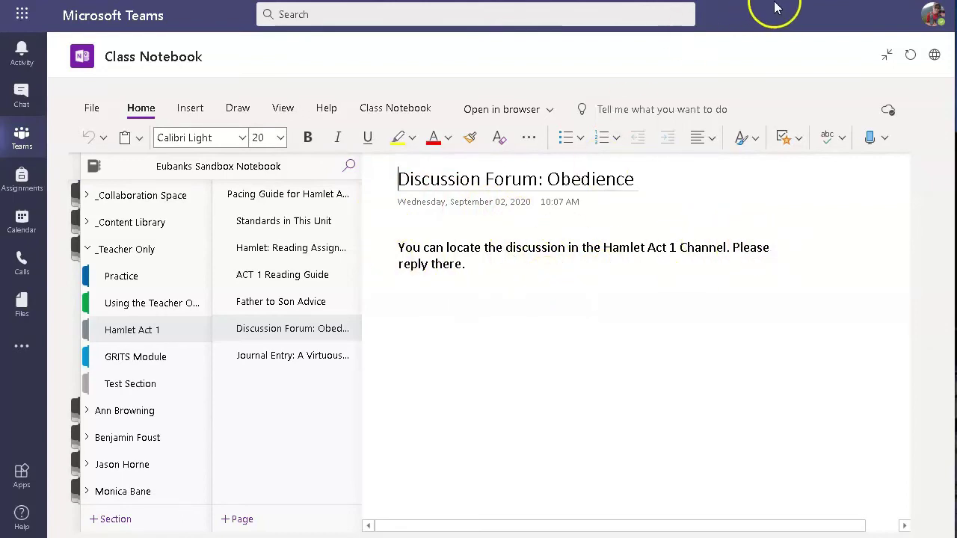
# - Reduce the notebook, switch to the Hamlet Act 1 channel and read through its discussion post about Ophelia's obedience
pyautogui.click(891, 56)
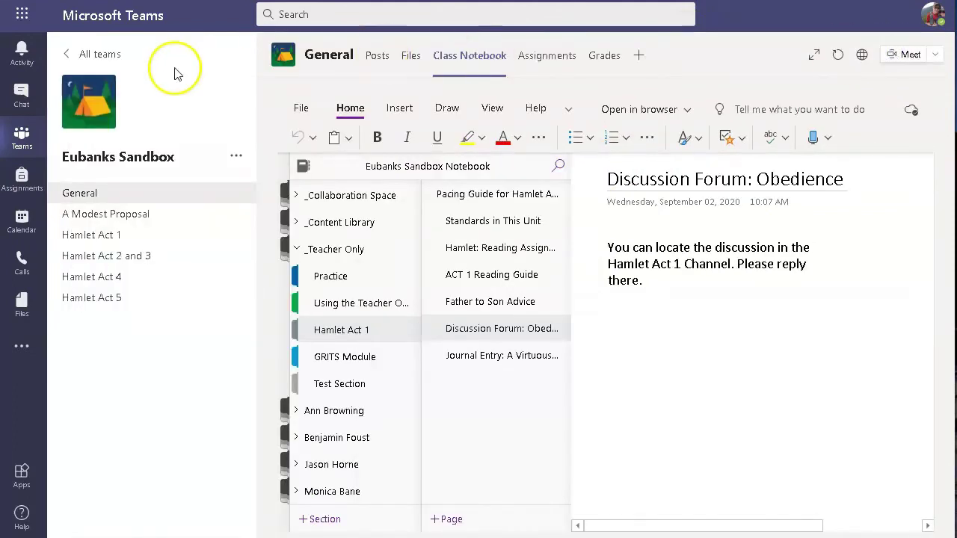
pyautogui.click(106, 237)
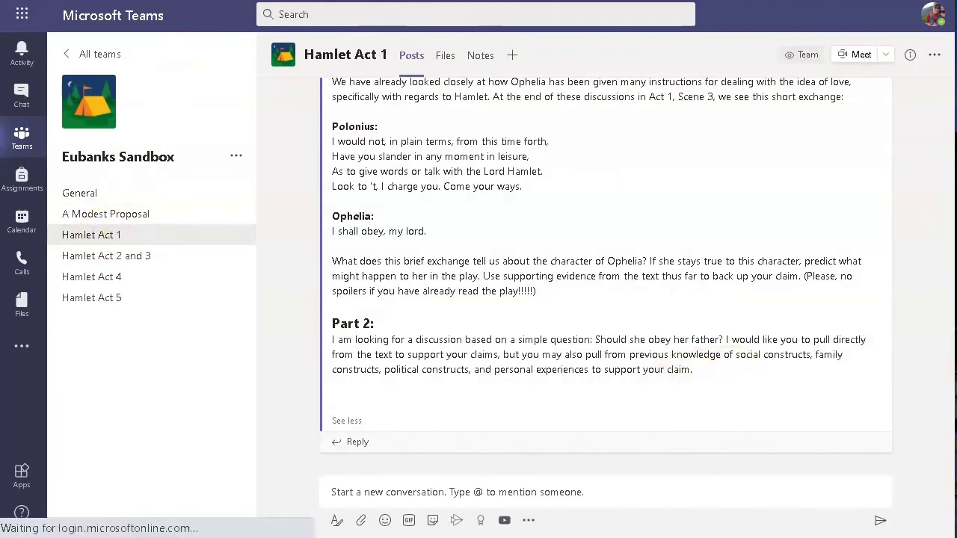
pyautogui.scroll(3, 938, 328)
pyautogui.moveTo(937, 269); pyautogui.dragTo(884, 457)
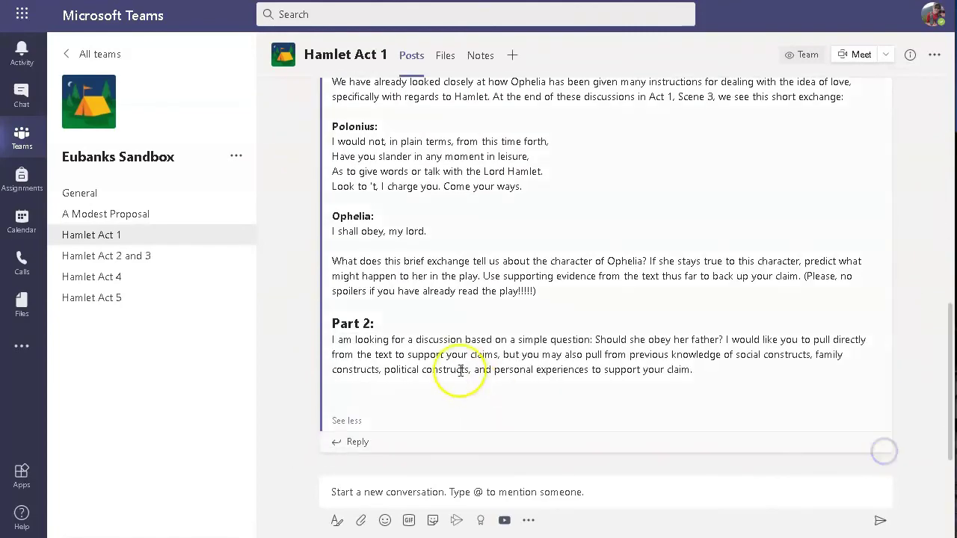
# - Start a reply to the Ophelia discussion post and leave it empty
pyautogui.click(358, 442)
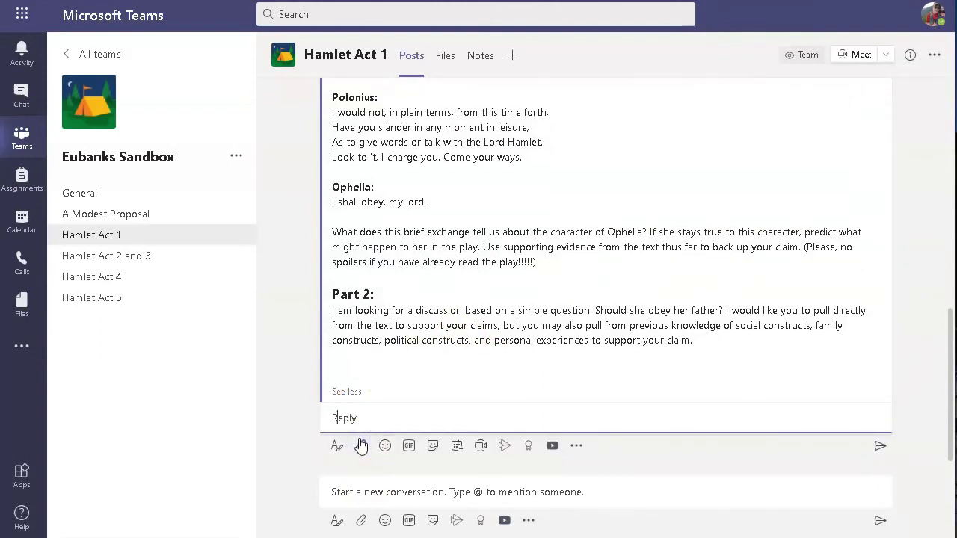
pyautogui.write('Reply')
pyautogui.press('BackSpace')
pyautogui.press('BackSpace')
pyautogui.press('BackSpace')
pyautogui.press('BackSpace')
pyautogui.press('BackSpace')
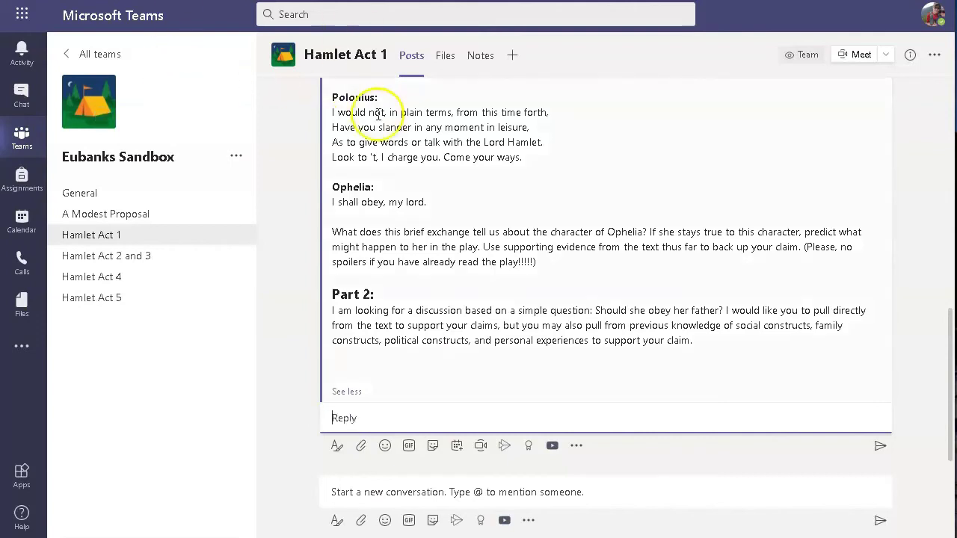
# - Return to the General channel's Class Notebook, expand it and show its section and page list
pyautogui.click(77, 196)
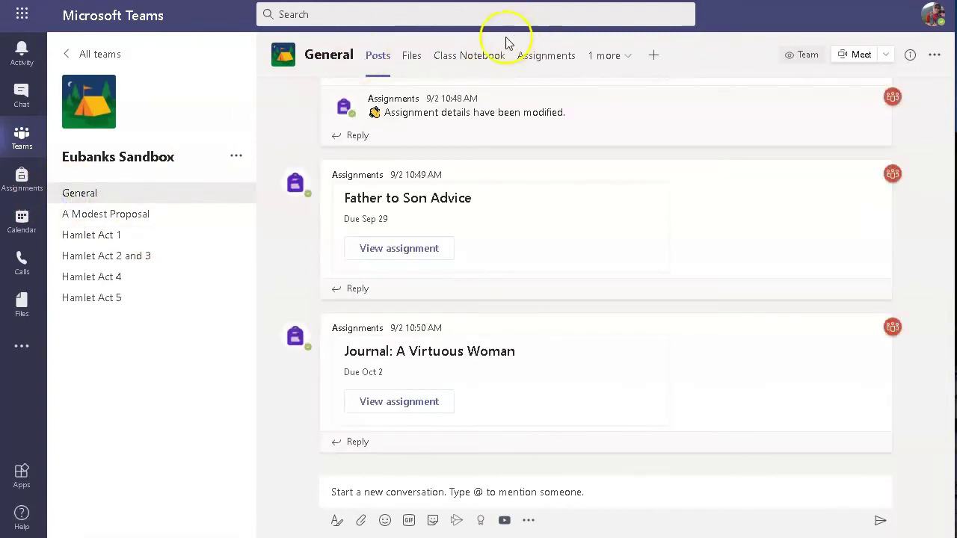
pyautogui.click(463, 57)
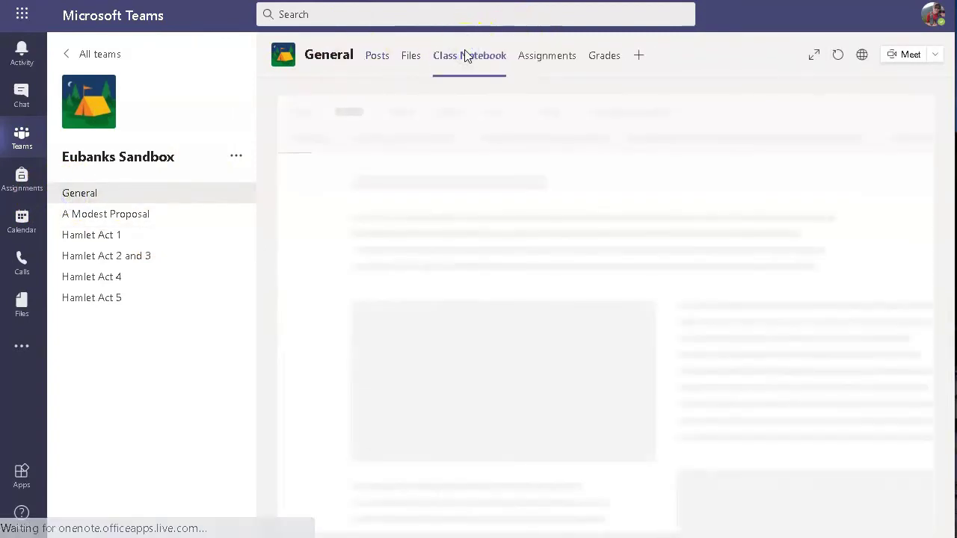
pyautogui.click(814, 54)
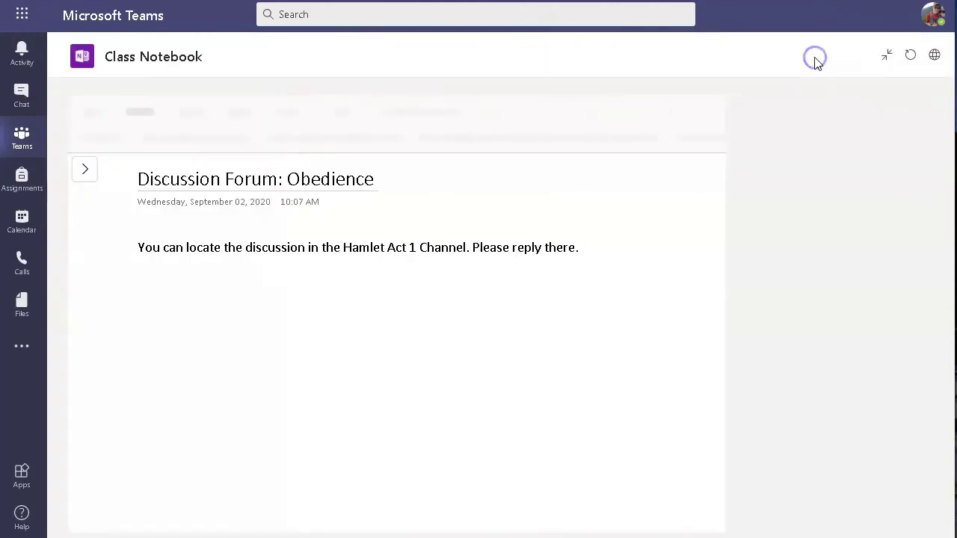
pyautogui.click(84, 171)
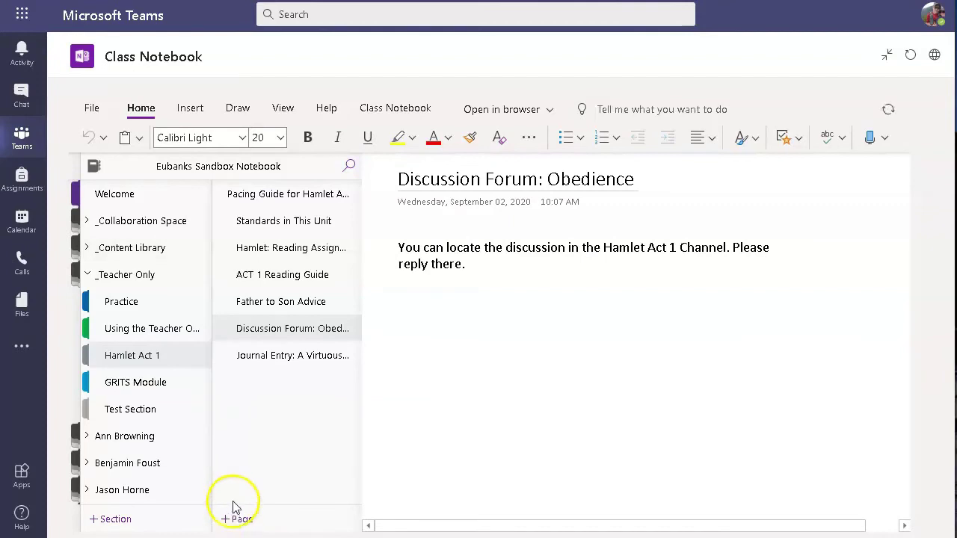
# - Open the Journal Entry: A Virtuous Woman page and look over its instructions and attached file
pyautogui.click(309, 362)
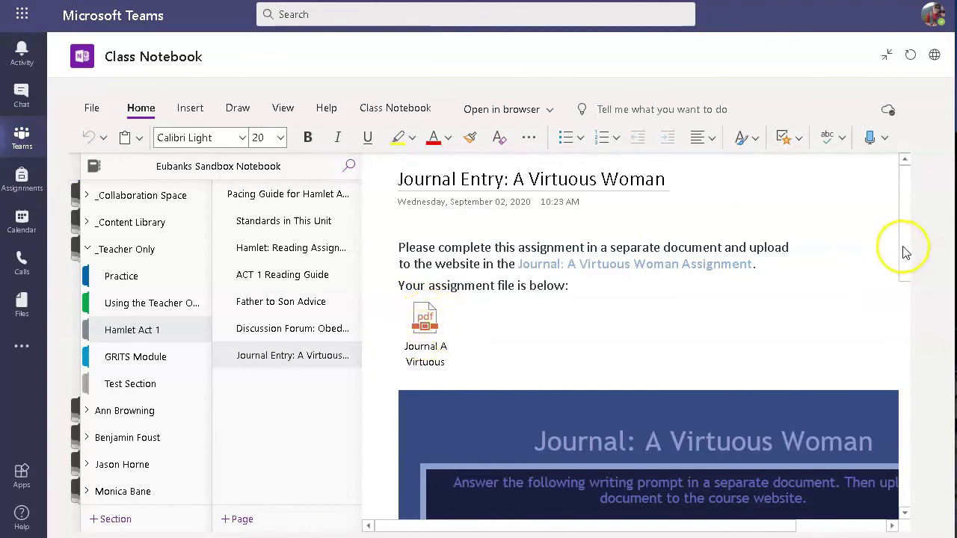
pyautogui.moveTo(902, 247); pyautogui.dragTo(902, 265)
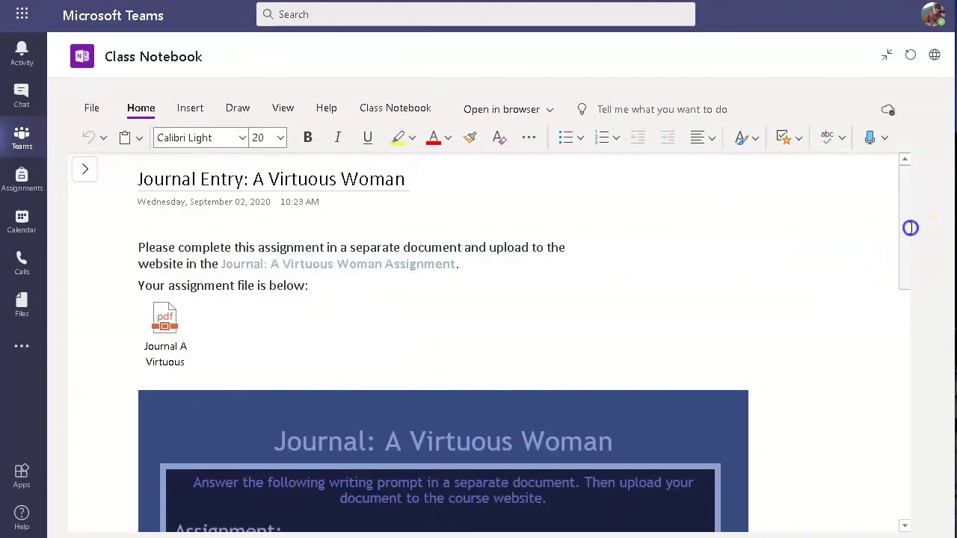
pyautogui.click(915, 323)
pyautogui.moveTo(914, 323); pyautogui.dragTo(928, 147)
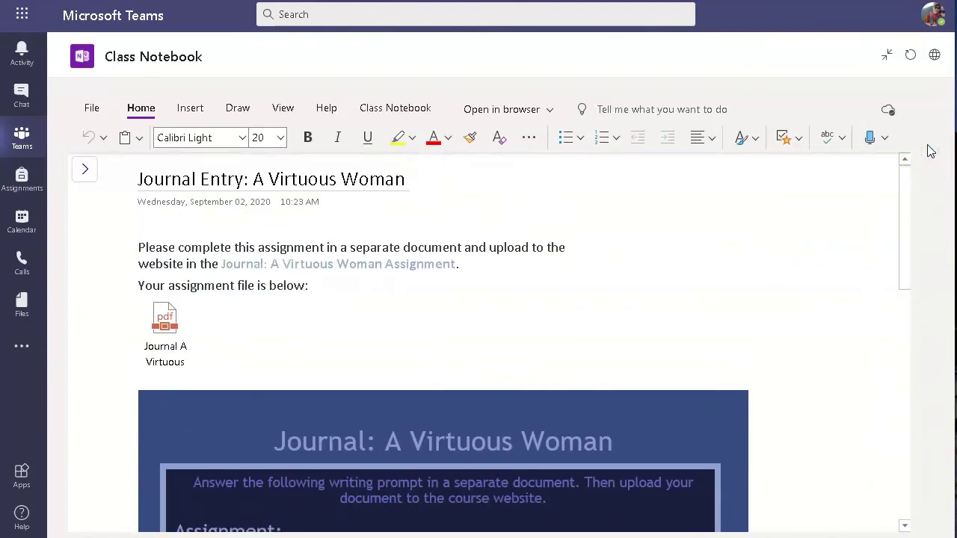
# - Reduce the notebook to reveal the channel tabs and display the General channel's assignments
pyautogui.click(886, 54)
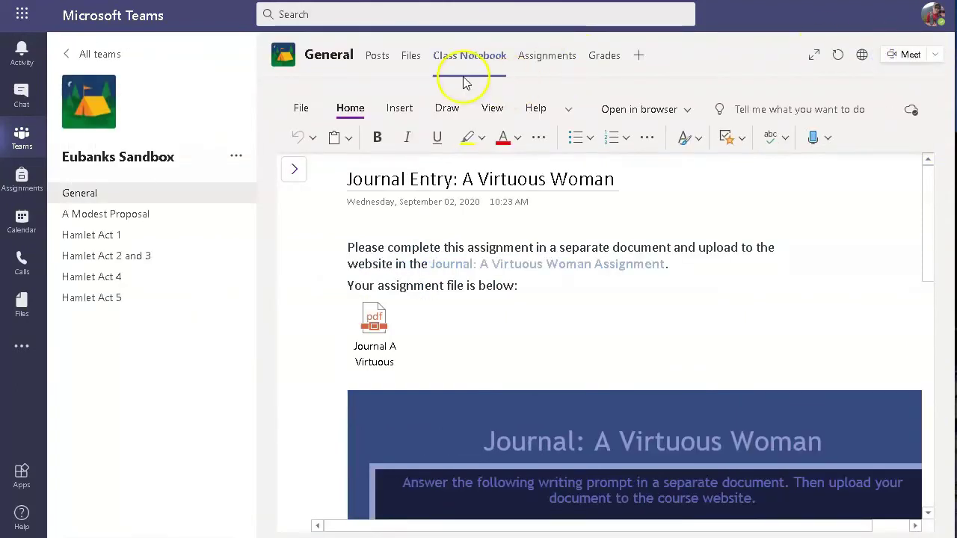
pyautogui.click(543, 57)
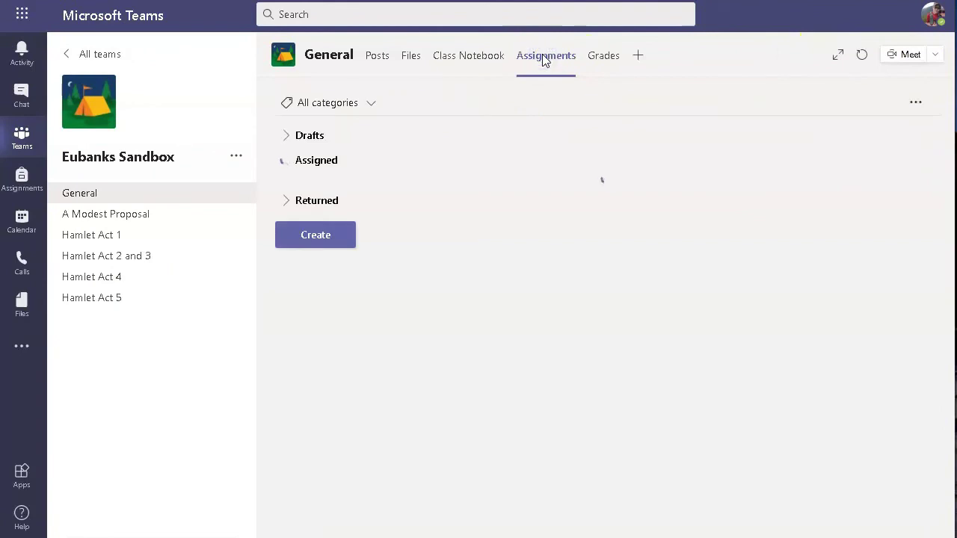